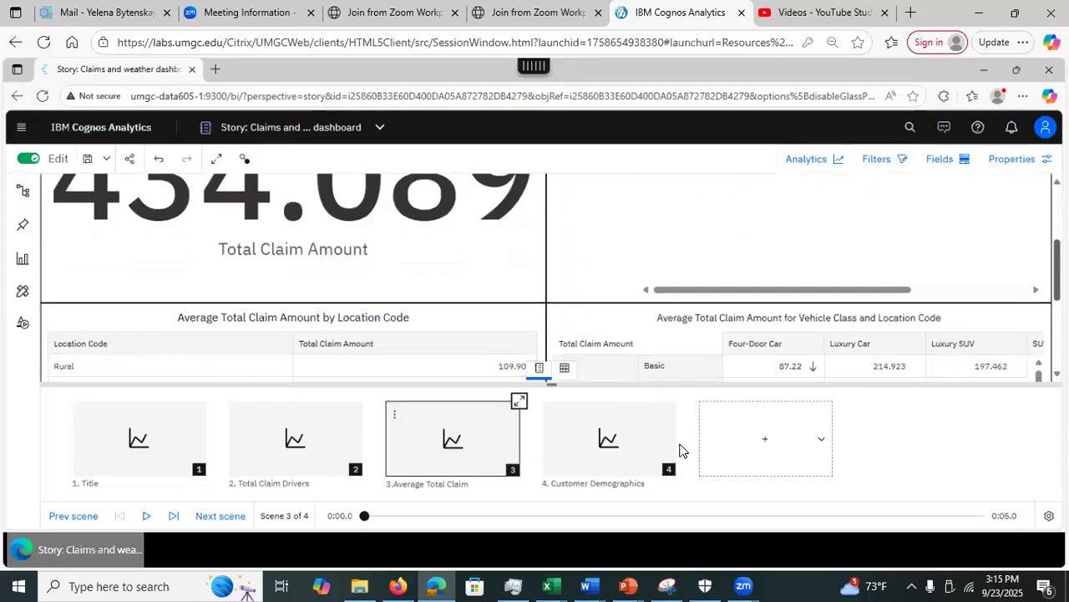
Step: Open the animation timeline for scene 3, Average Total Claim, from its thumbnail
click(518, 403)
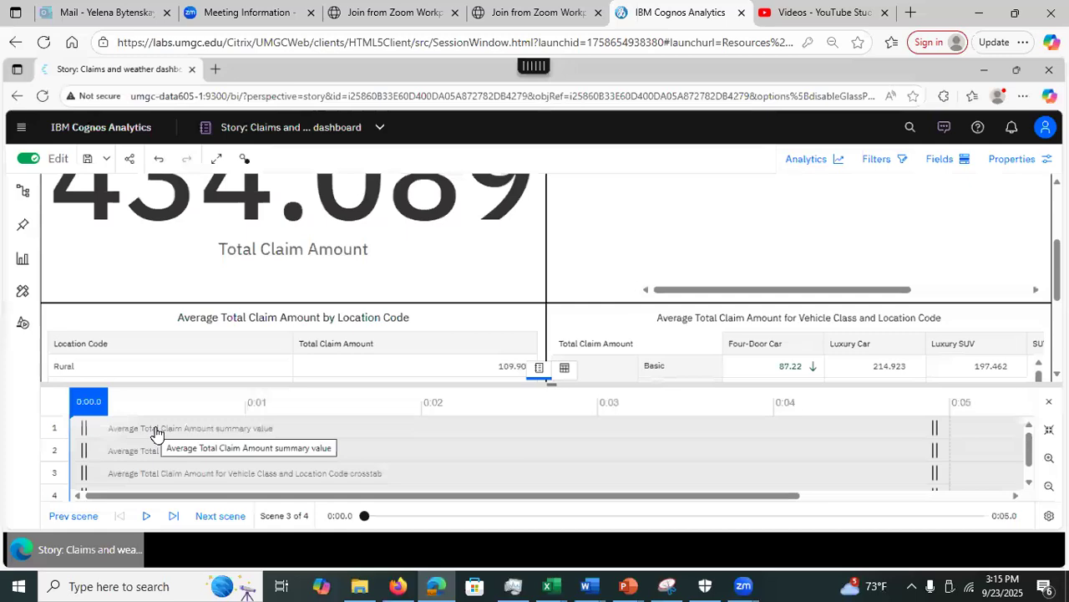
Step: Preview scene 3's animations from 0:00 through to 0:05
click(146, 520)
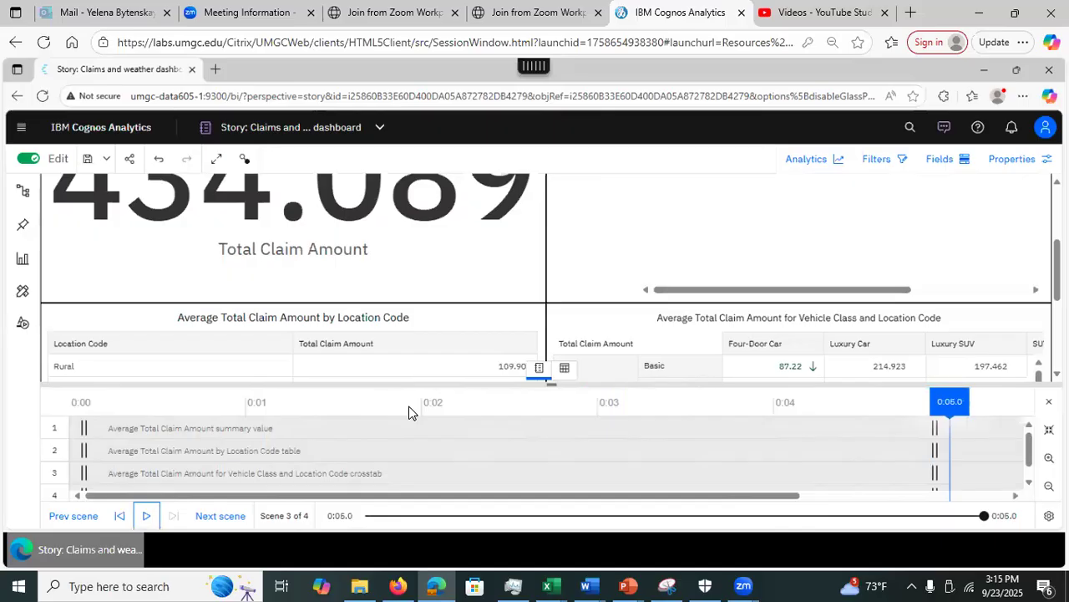
Step: Extend the summary value's track to about 0:07, lengthening scene 3 to 7.1 seconds
click(938, 432)
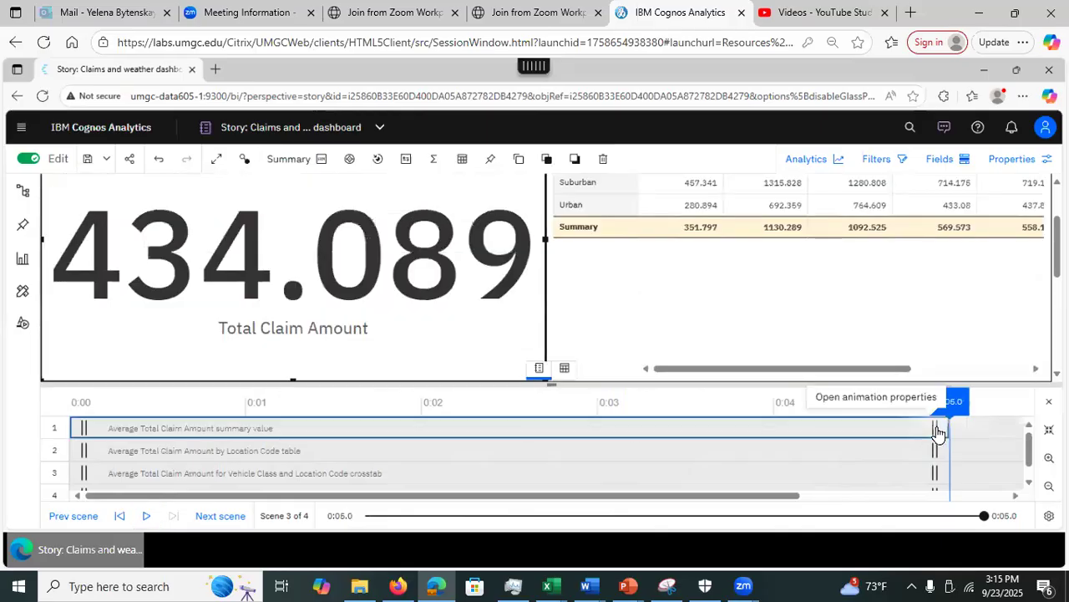
drag(938, 432, 1037, 429)
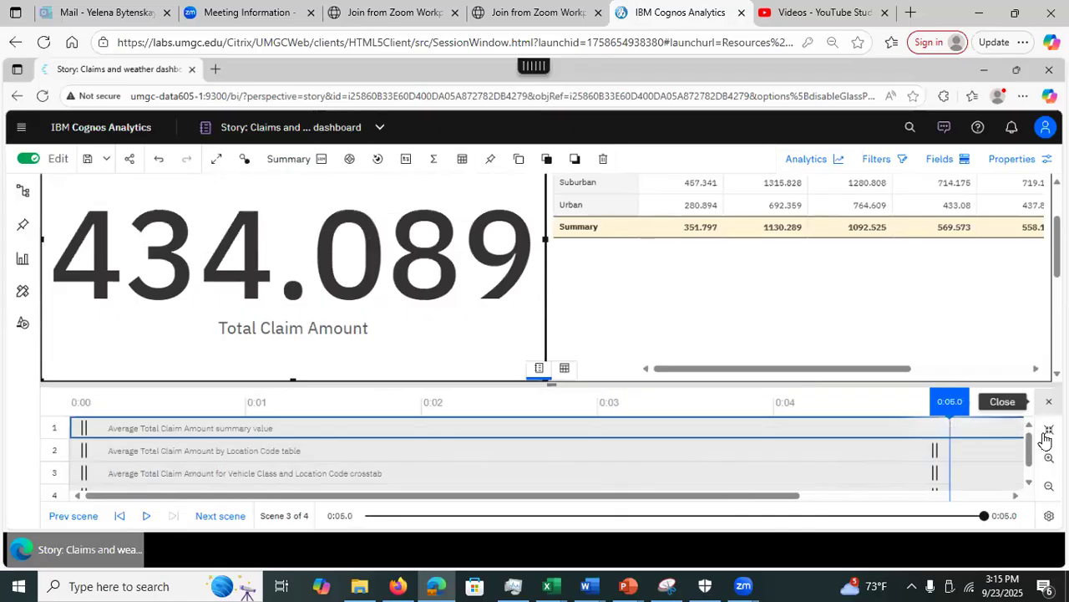
drag(1042, 435, 1042, 436)
drag(729, 498, 1002, 496)
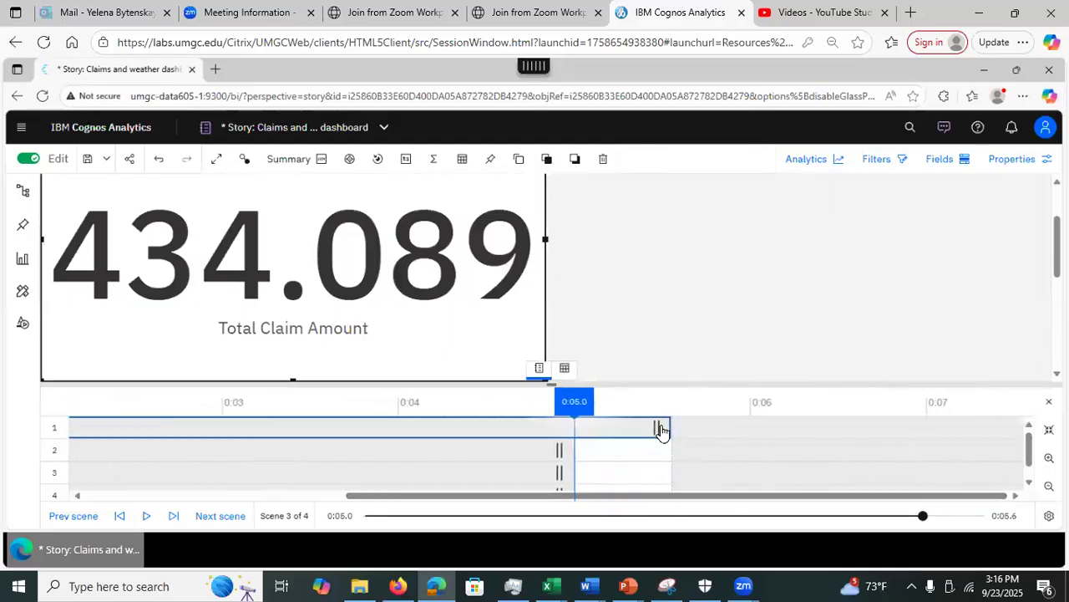
drag(657, 429, 932, 420)
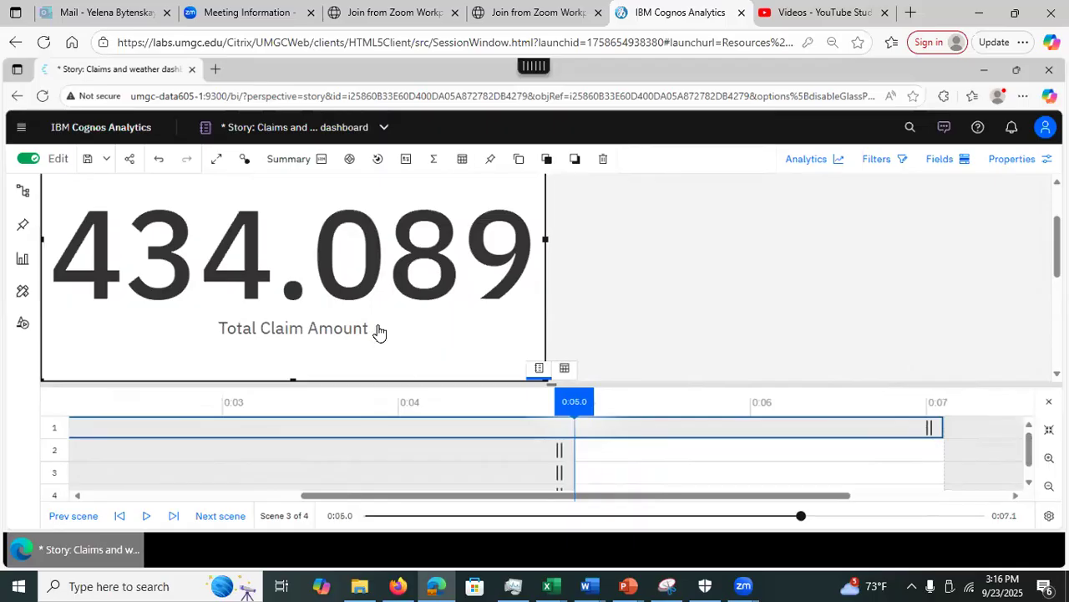
mouse_move(426, 345)
Step: Stretch the Location Code table's track from 0:05 to about 0:07, matching the summary value
click(794, 386)
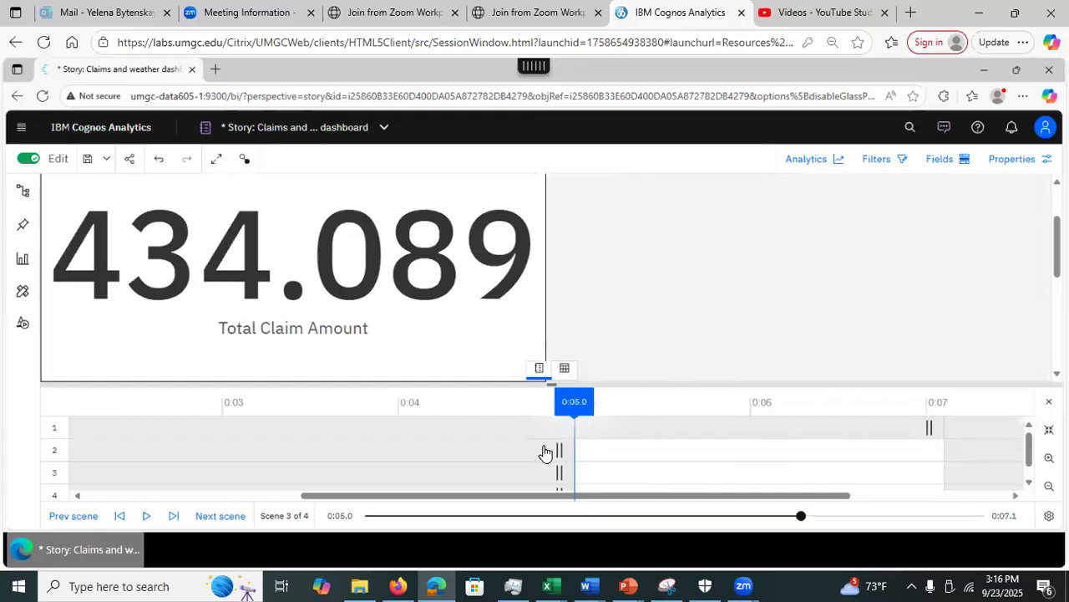
drag(560, 455, 934, 449)
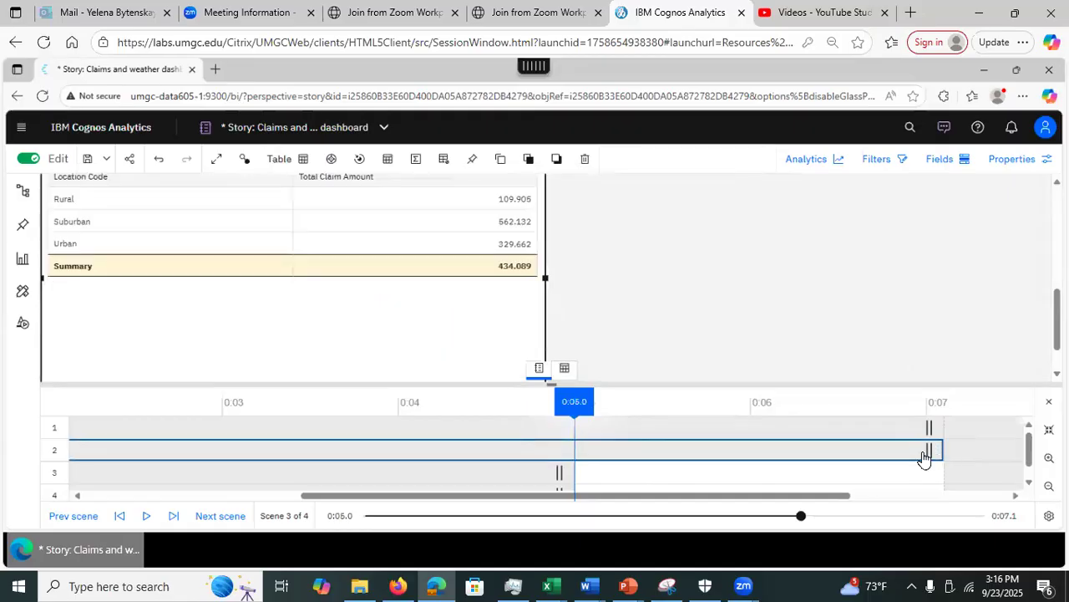
drag(644, 495, 639, 500)
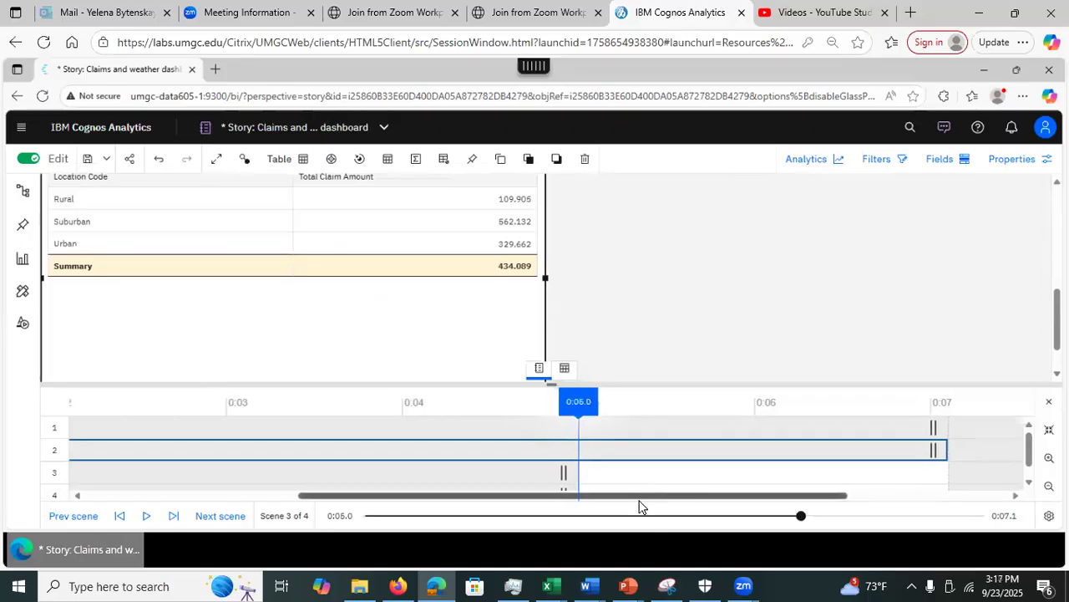
drag(639, 501, 221, 468)
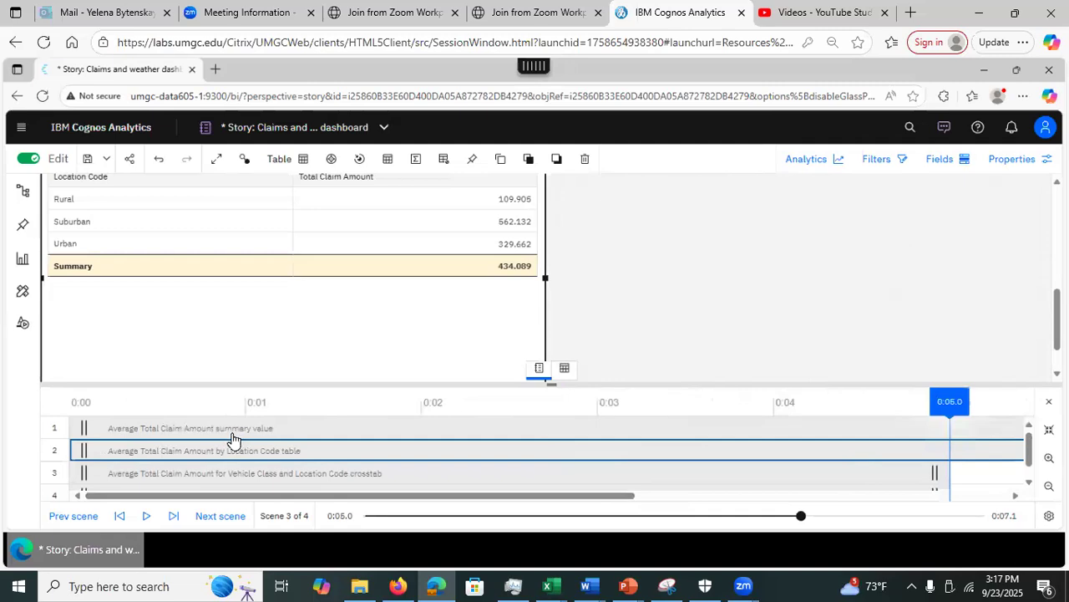
click(234, 430)
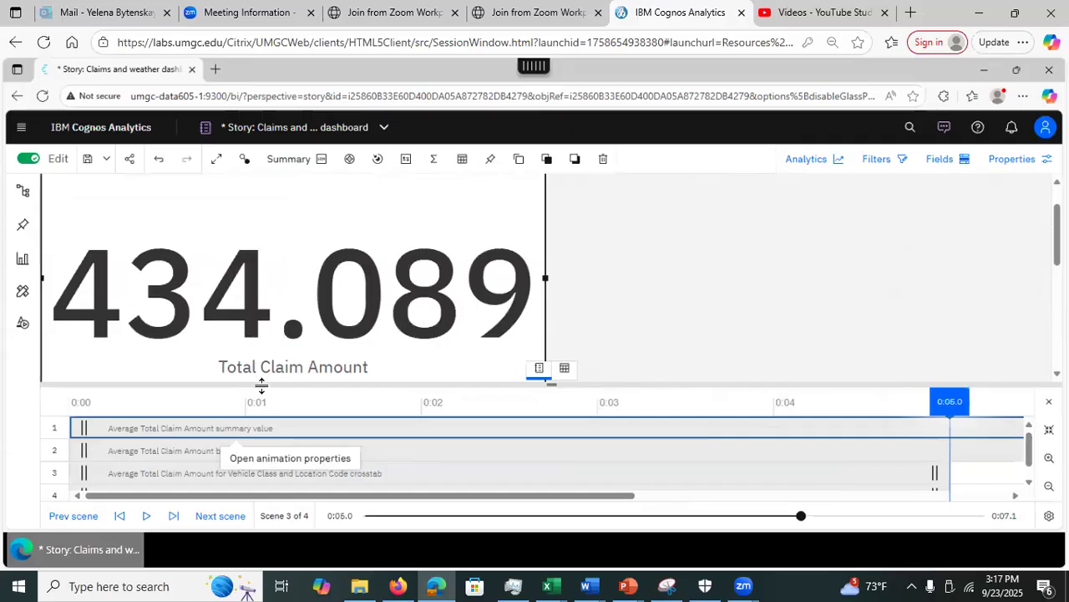
Step: Check the summary value's animation properties: entrance starts at 0.00, exit ends at 7.10 seconds
click(1012, 162)
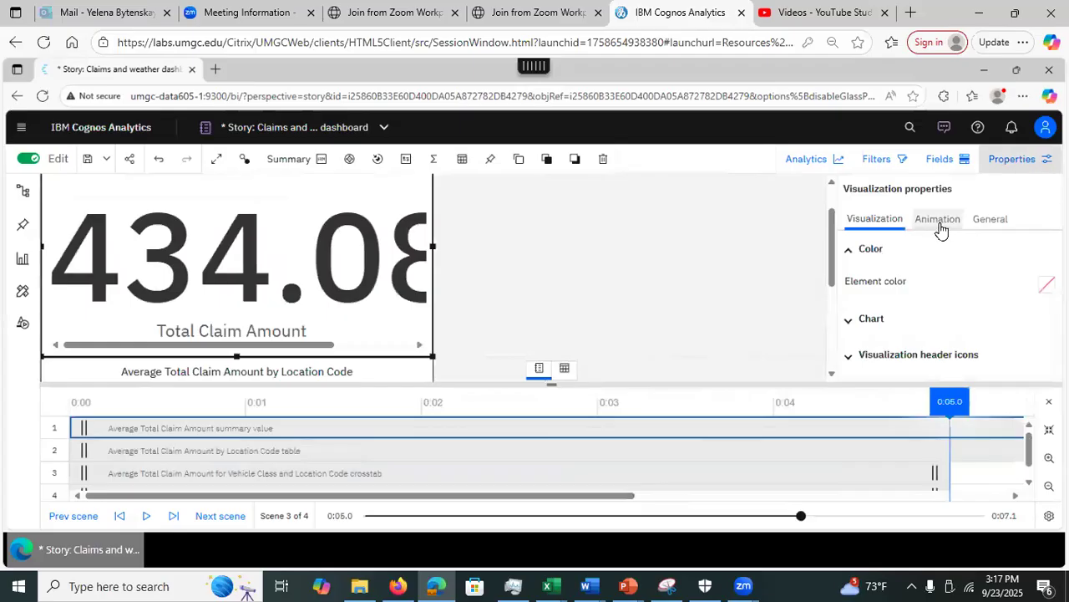
click(940, 227)
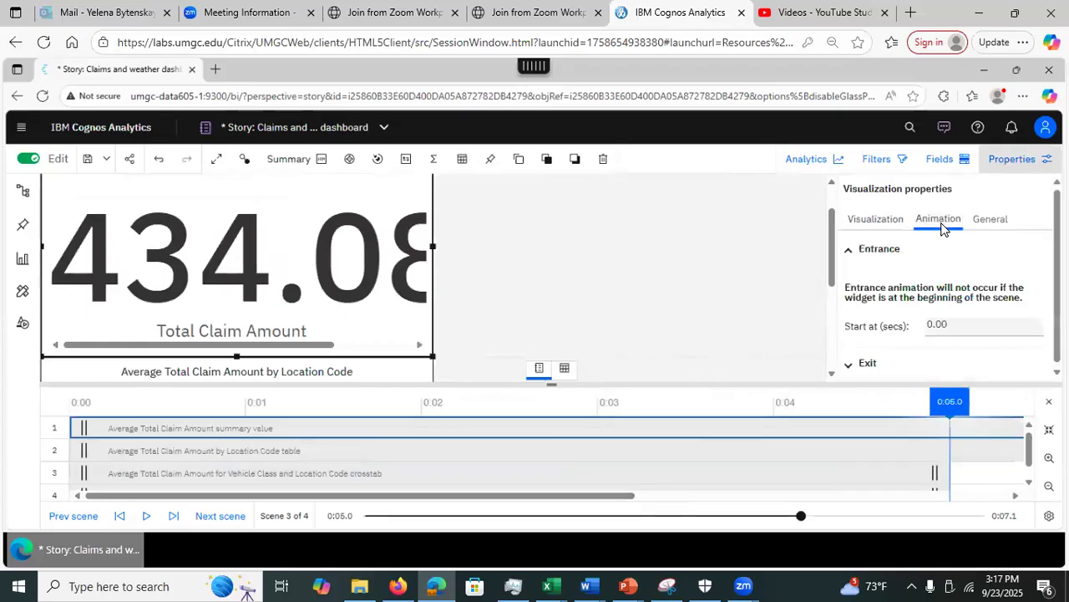
drag(1057, 293, 1056, 326)
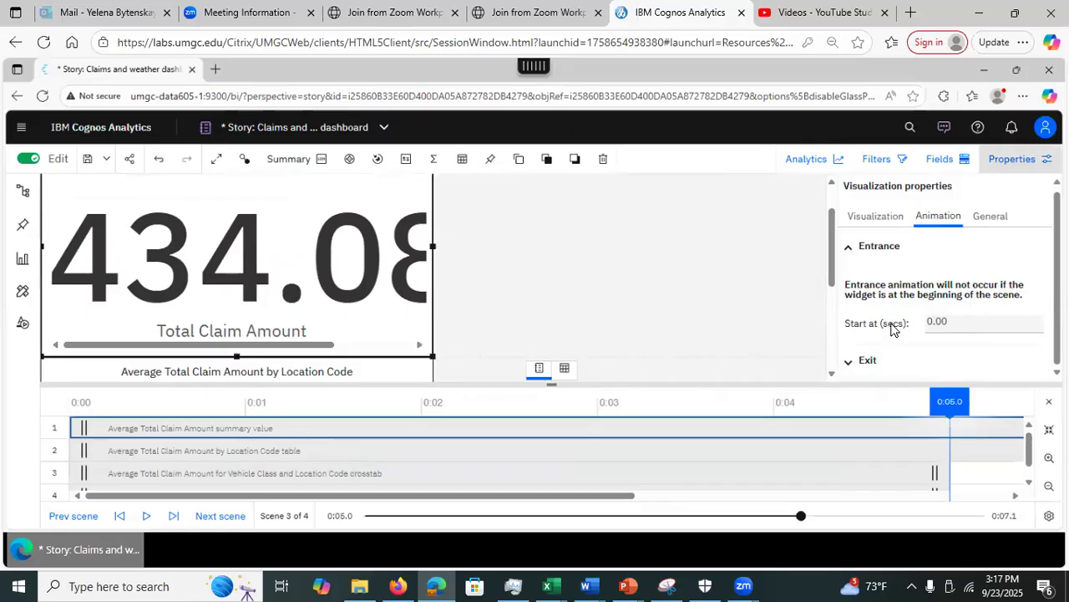
click(960, 322)
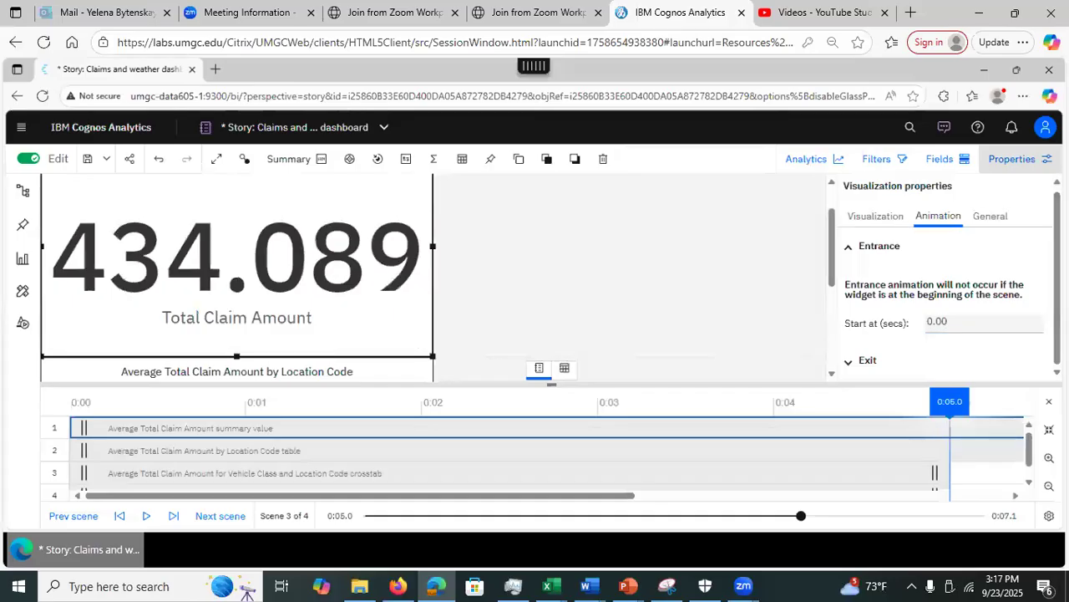
drag(1057, 311, 1057, 311)
click(852, 365)
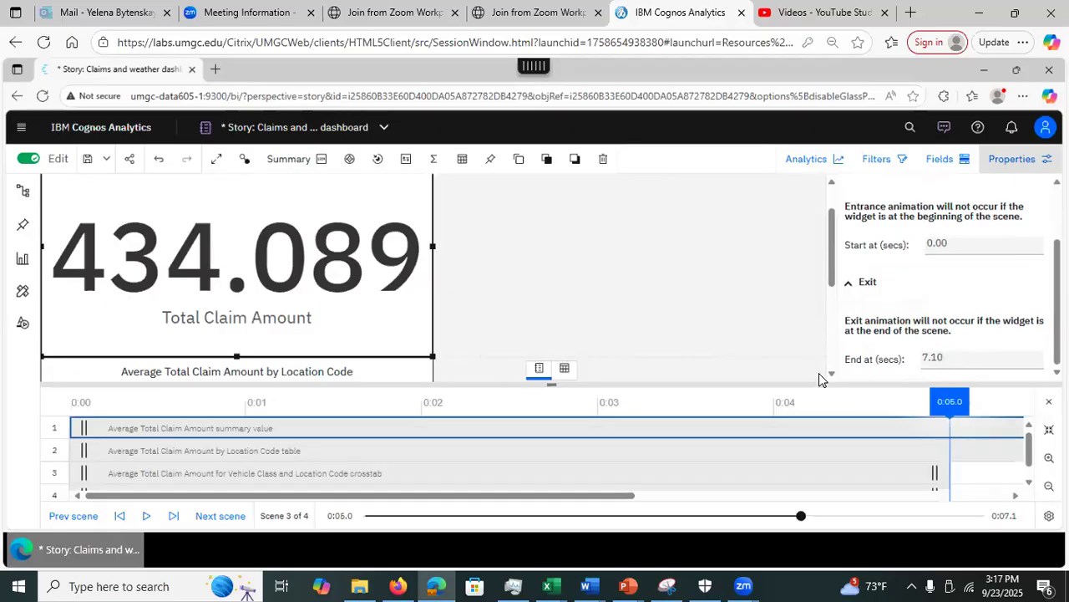
click(297, 481)
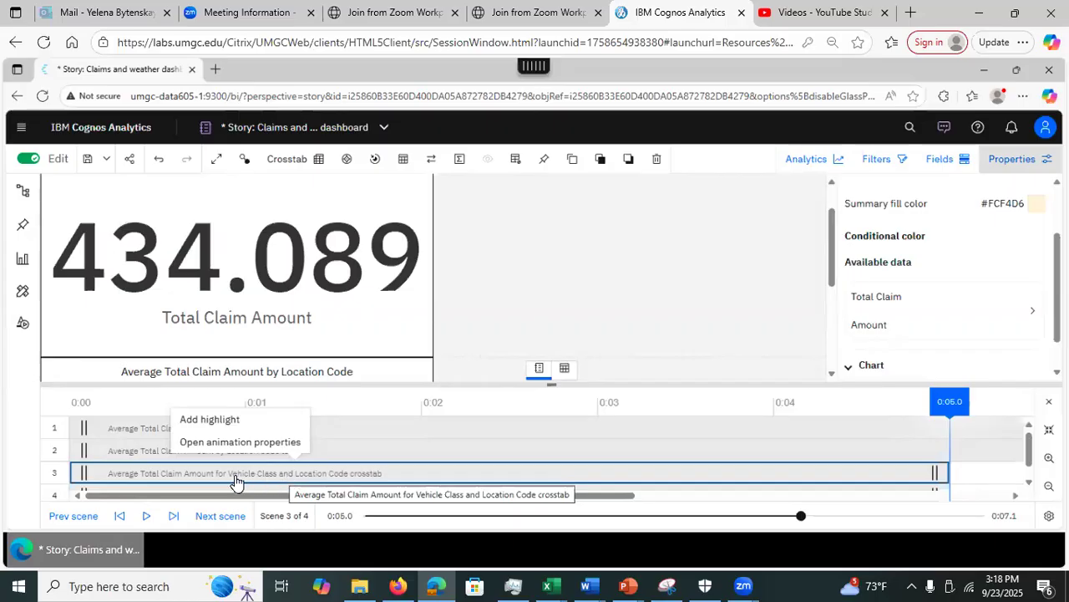
Step: Delay the vehicle class crosstab's track so it starts at 0:03
click(82, 476)
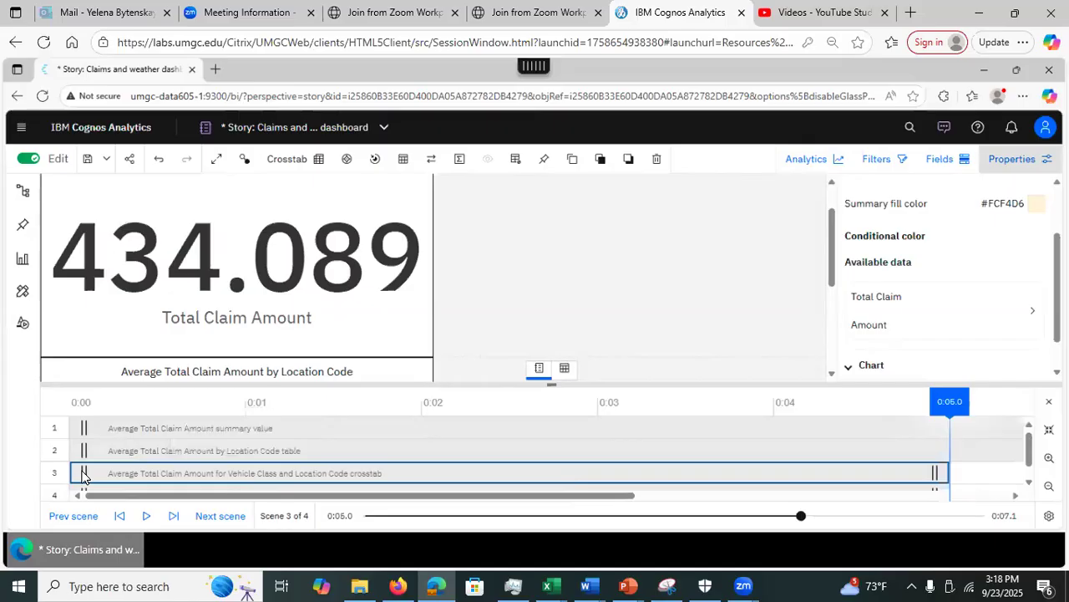
drag(97, 474, 613, 459)
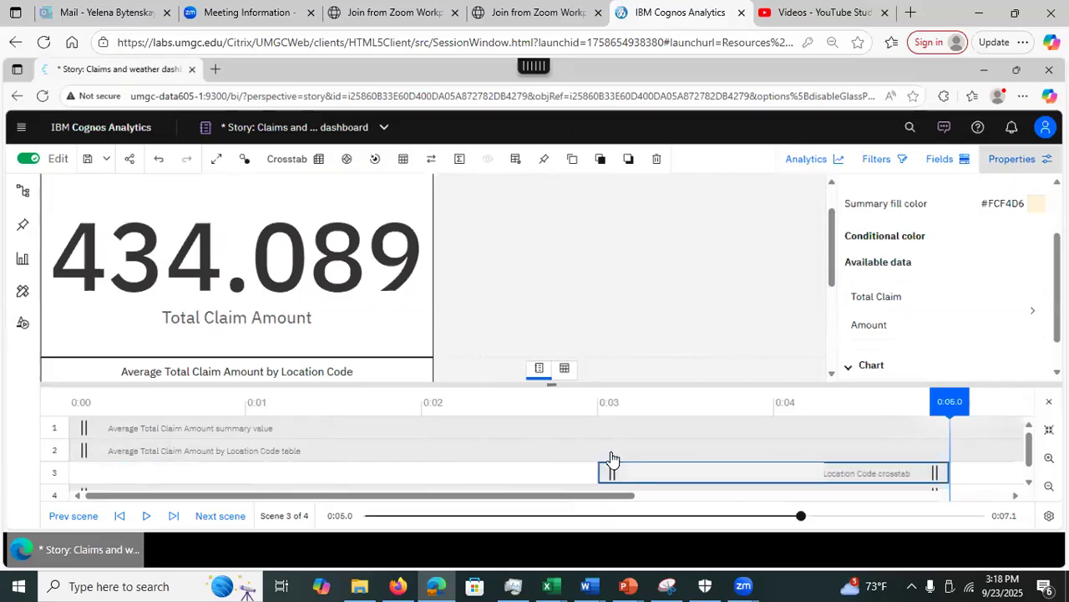
drag(1057, 284, 1057, 239)
Step: Change the crosstab's entrance animation from fade to Slide in from the left
click(930, 226)
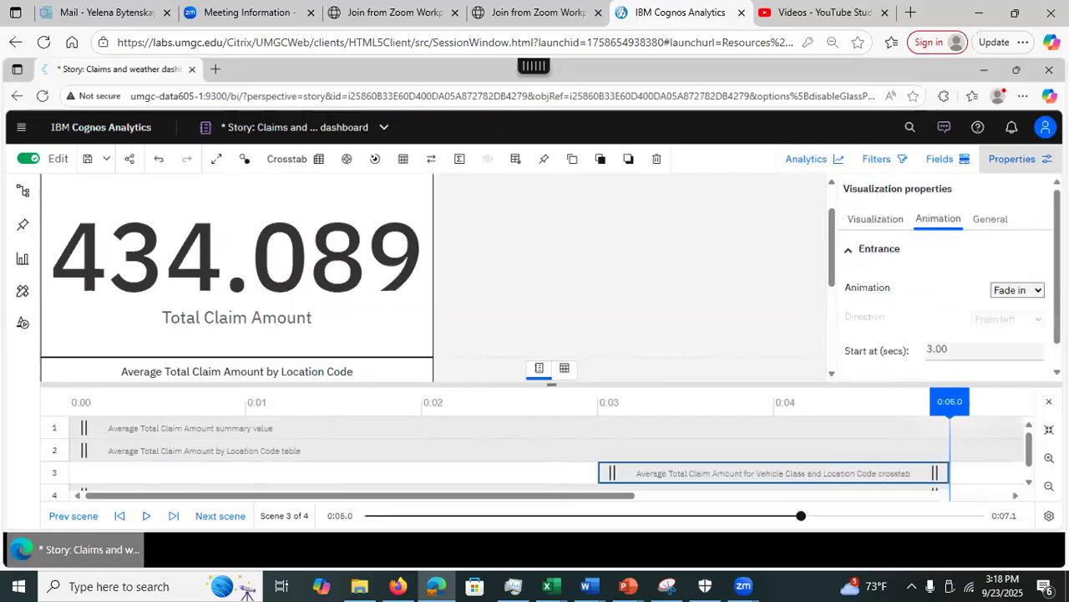
scroll(928, 343, down, 1)
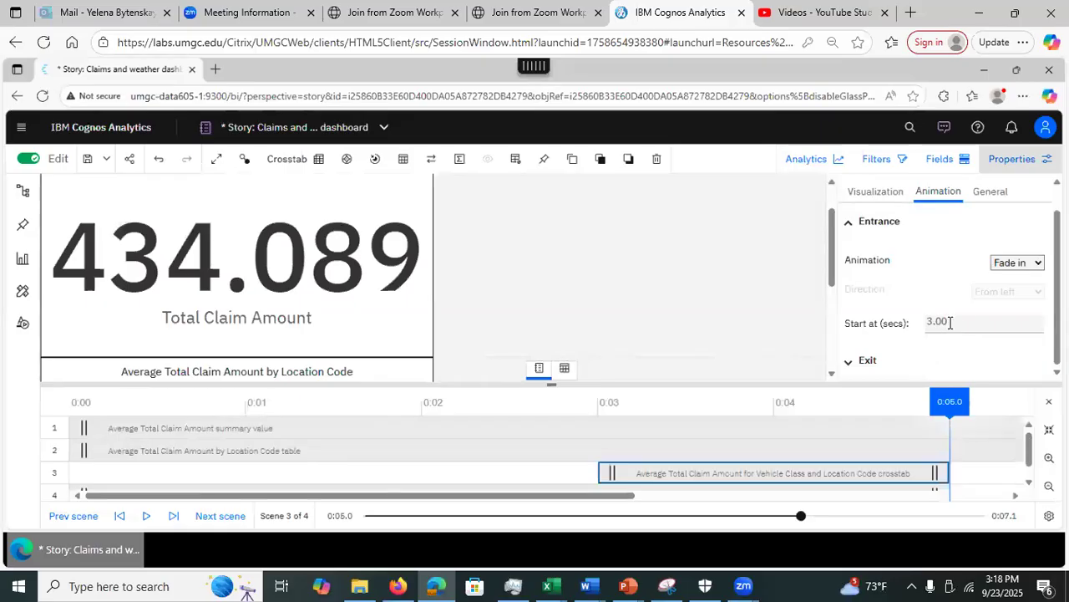
click(1039, 264)
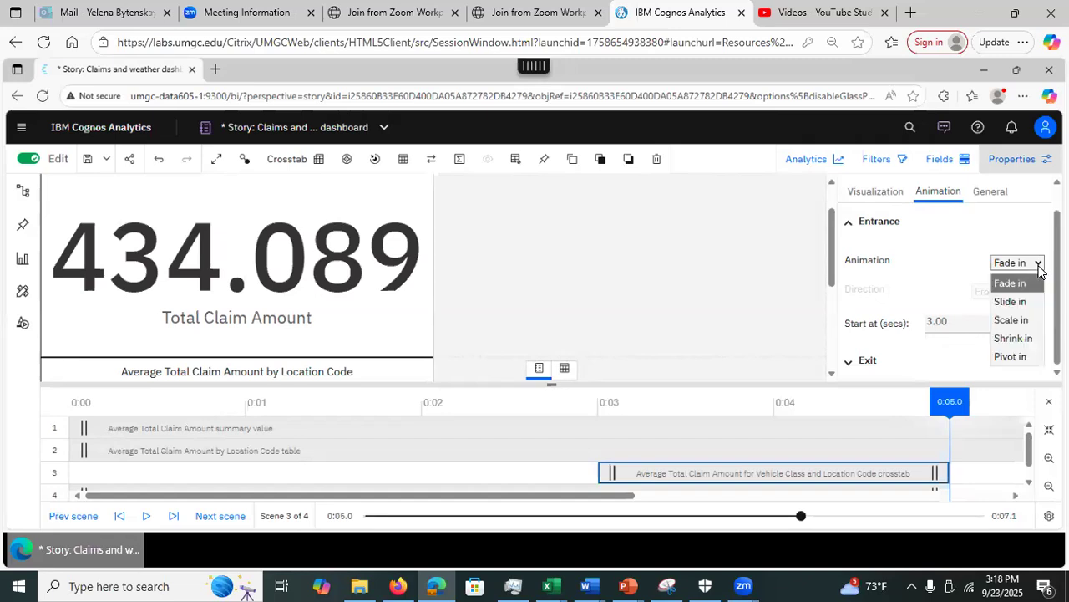
click(1011, 302)
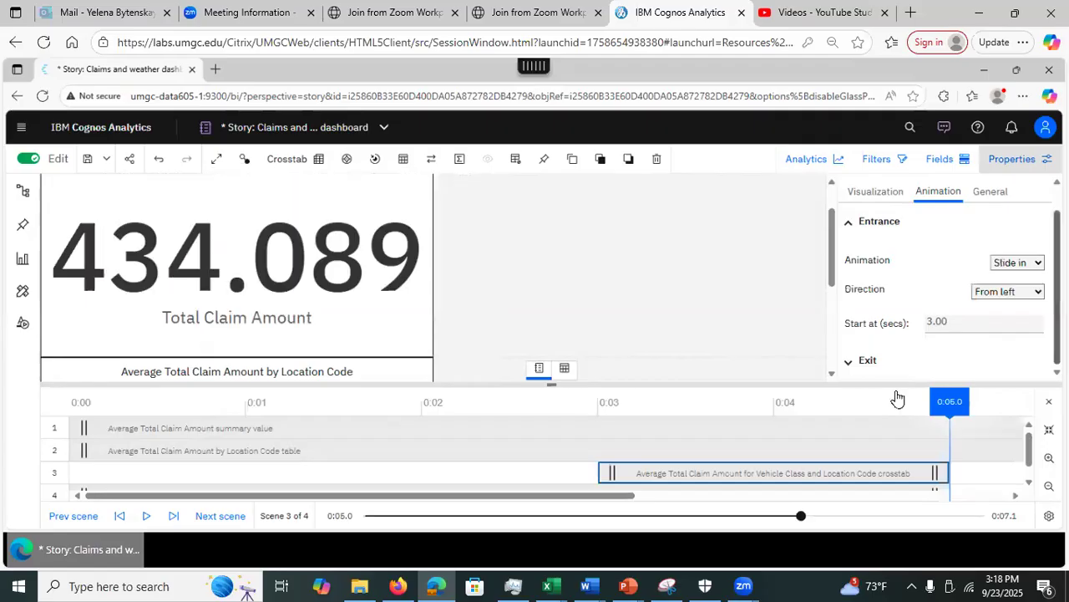
drag(609, 497, 777, 500)
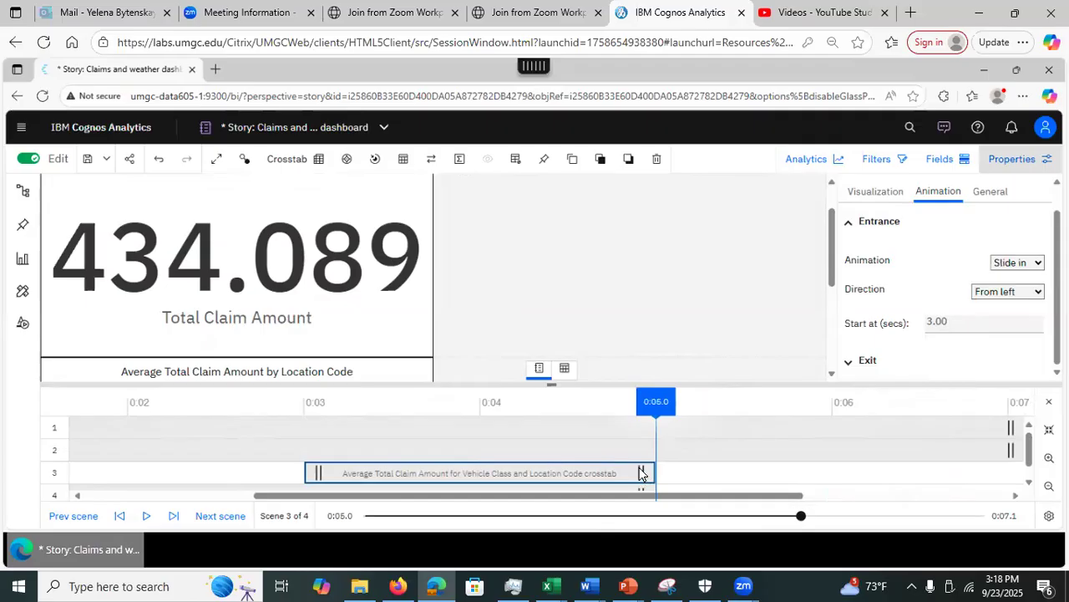
right_click(641, 474)
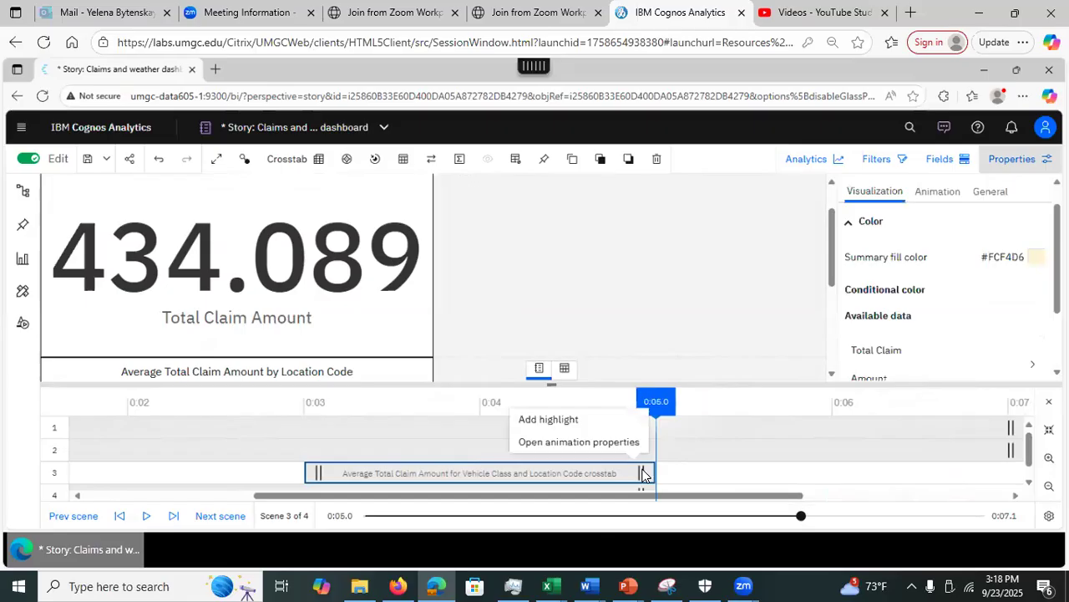
right_click(619, 475)
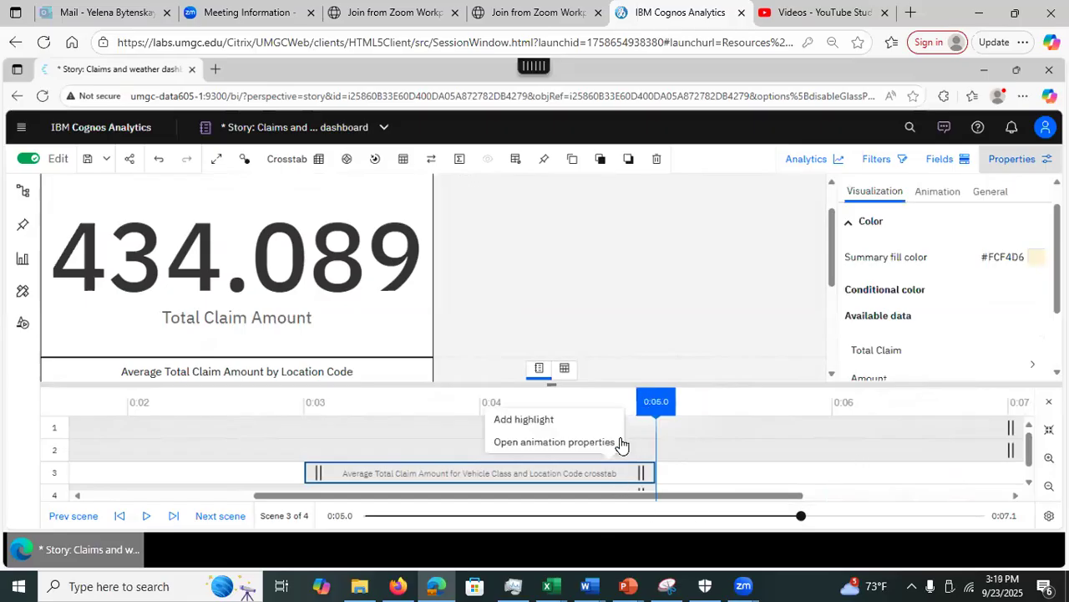
click(935, 200)
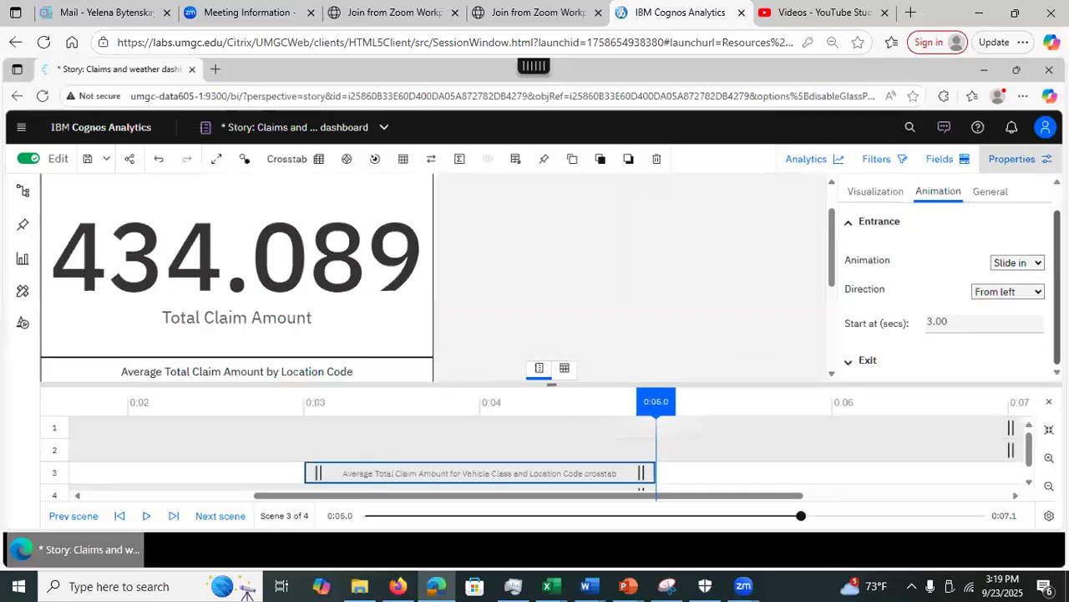
Step: Set the crosstab's exit to end at 6 seconds with a Slide out animation
click(851, 362)
double_click(928, 359)
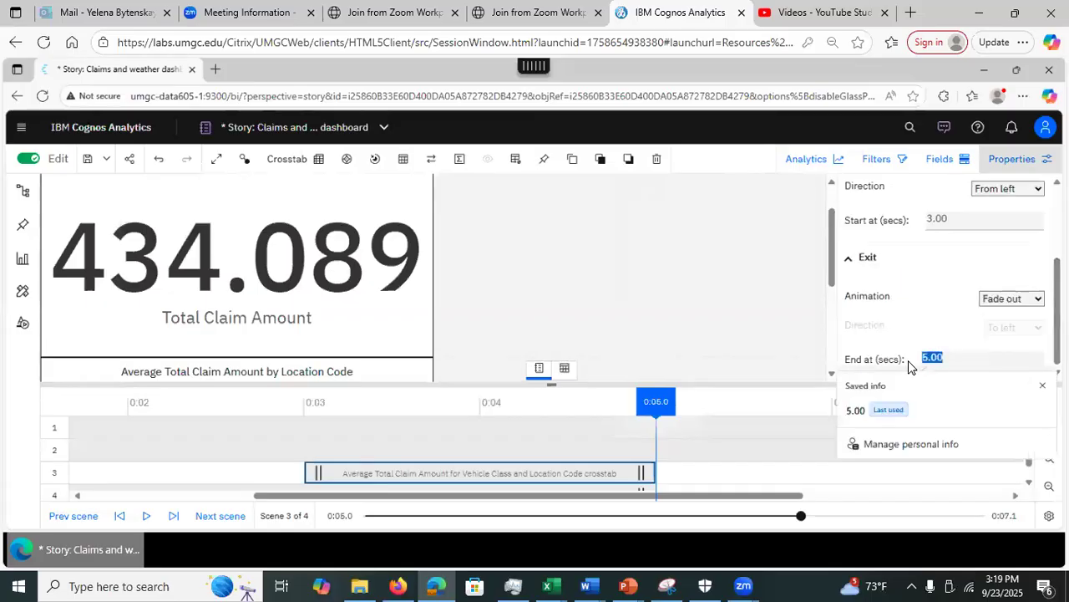
text(6)
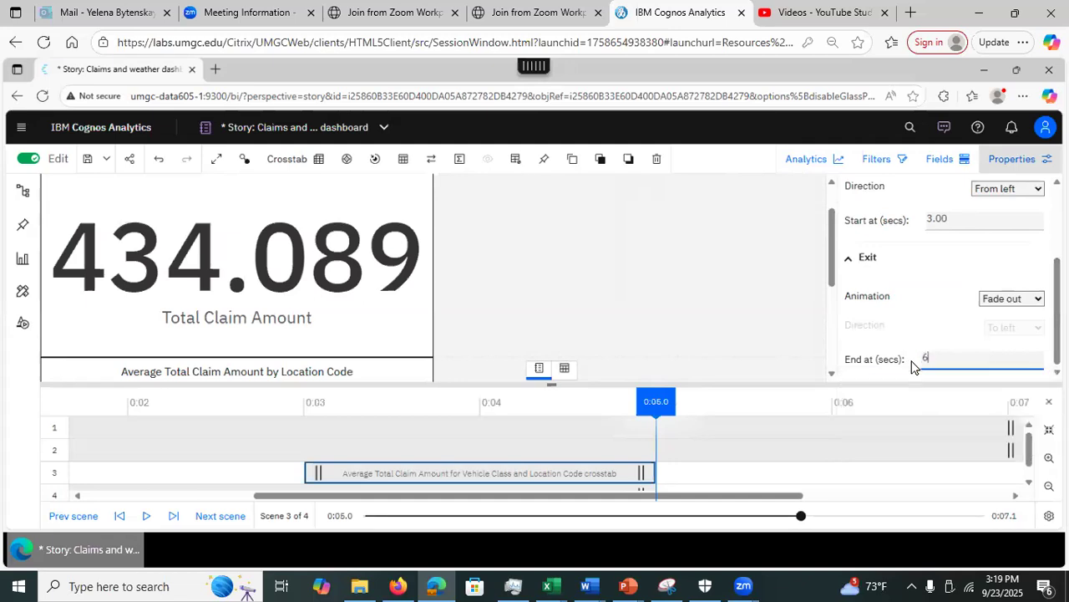
click(1036, 301)
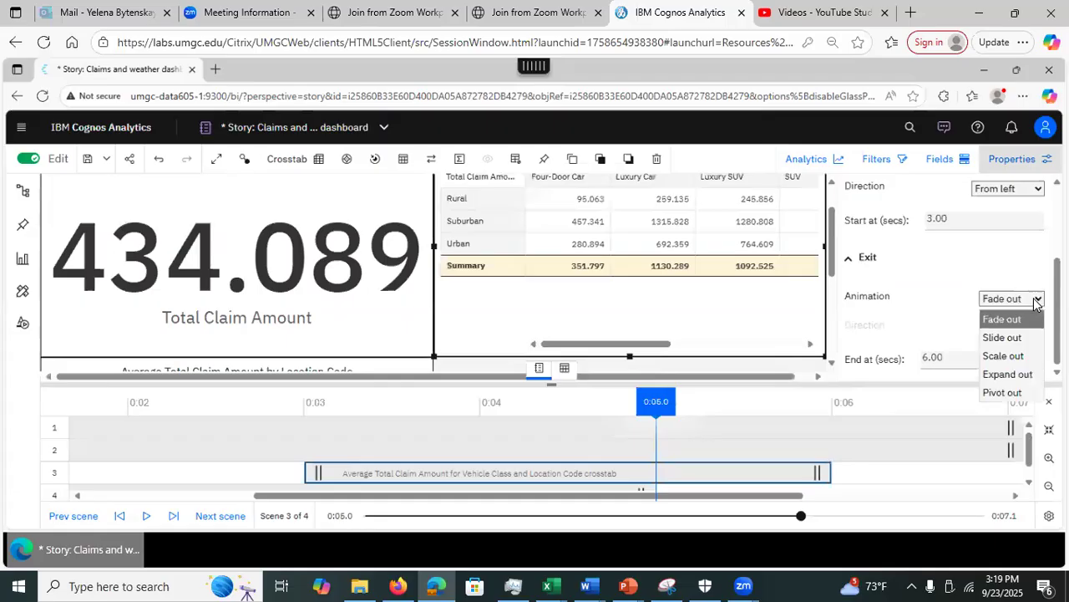
click(1007, 337)
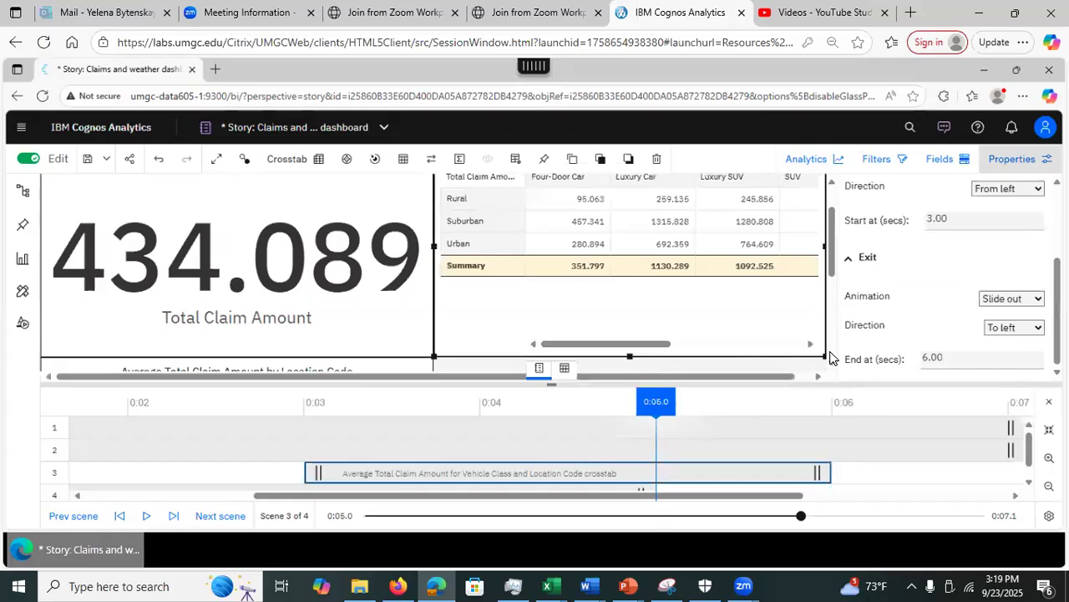
drag(832, 254, 830, 200)
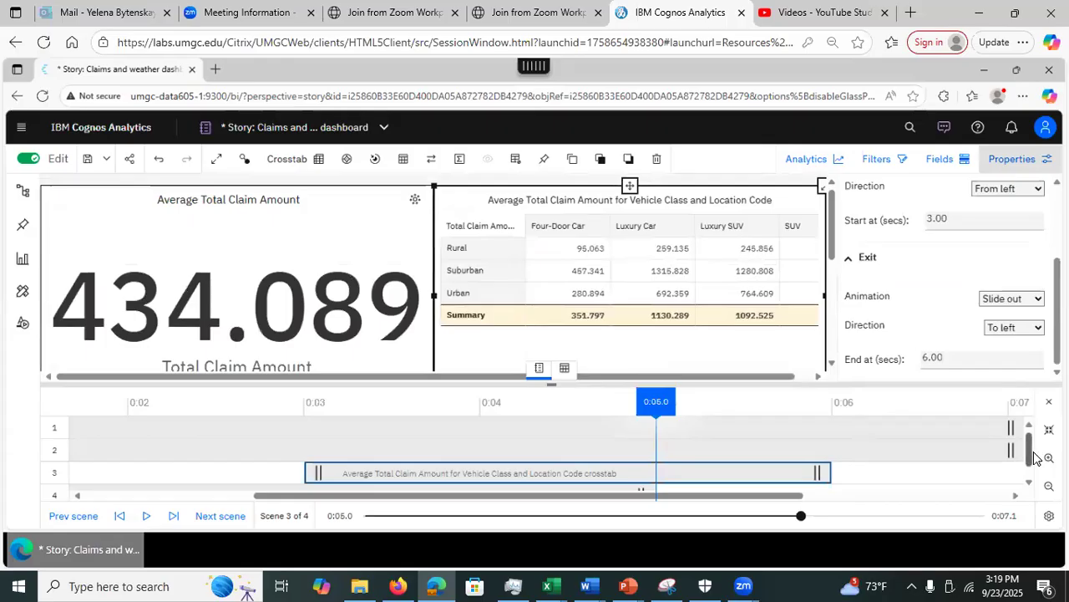
Step: Scroll the timeline back to 0:00 and bring up the Location Code table track's options
drag(1028, 456, 1041, 474)
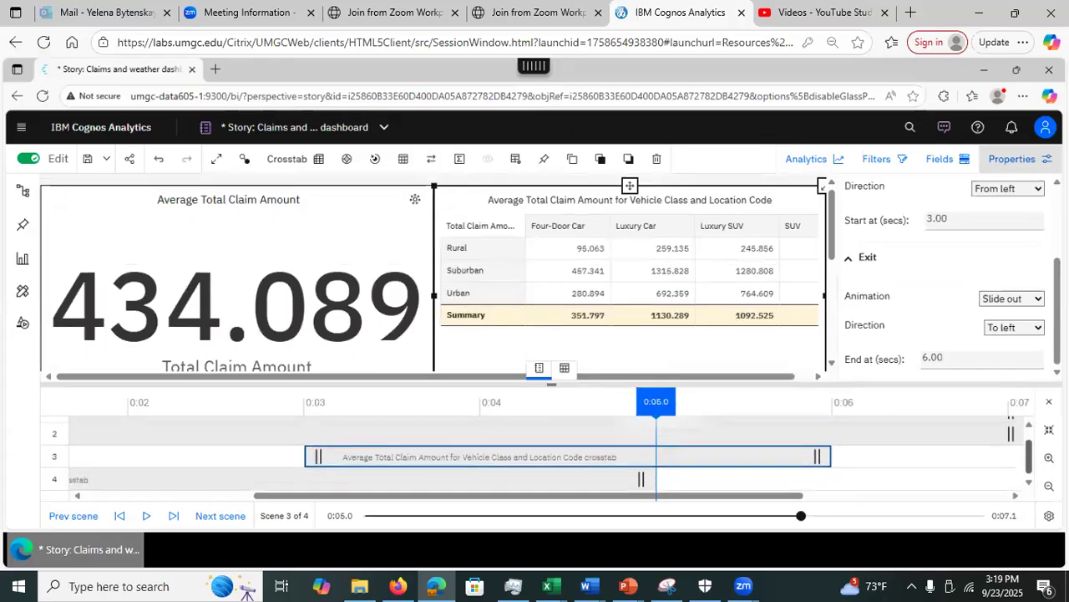
click(1030, 423)
drag(348, 498, 144, 467)
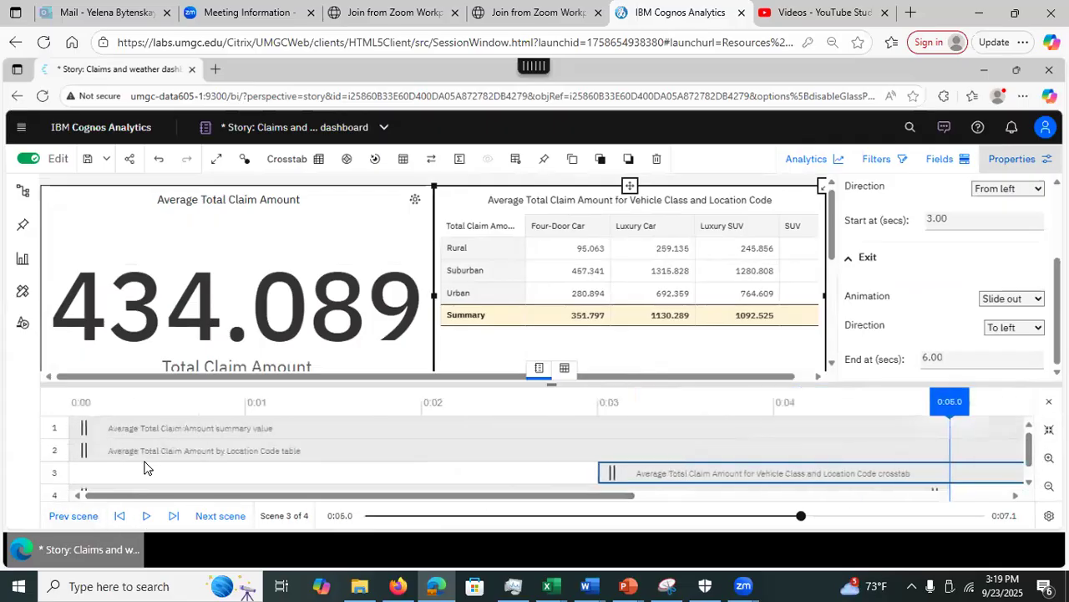
click(167, 460)
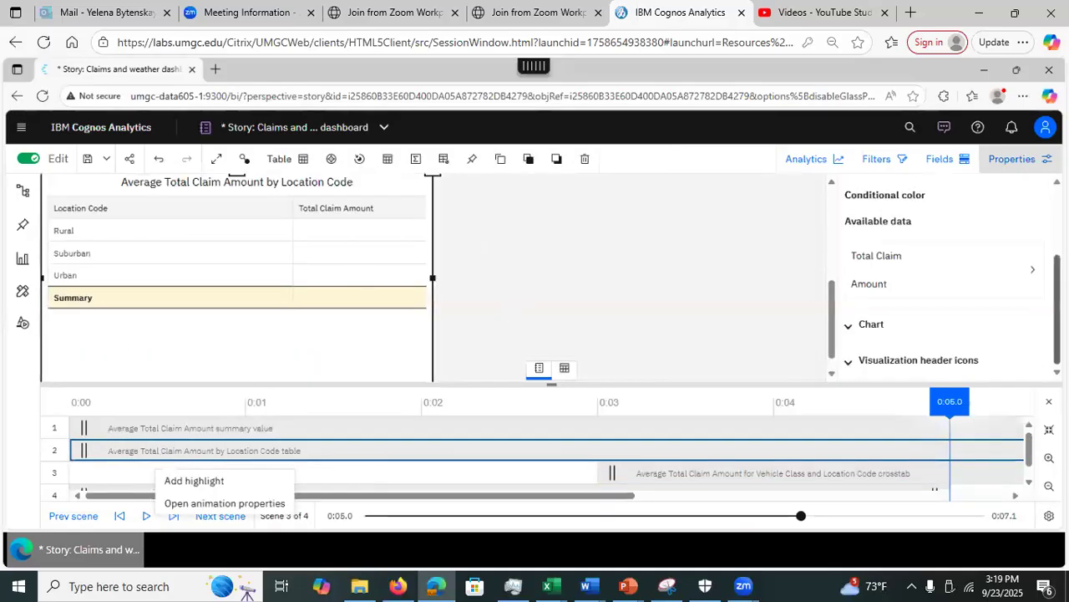
Step: Give the Location Code table a Shrink in entrance starting at 2 seconds
drag(1058, 307, 1058, 242)
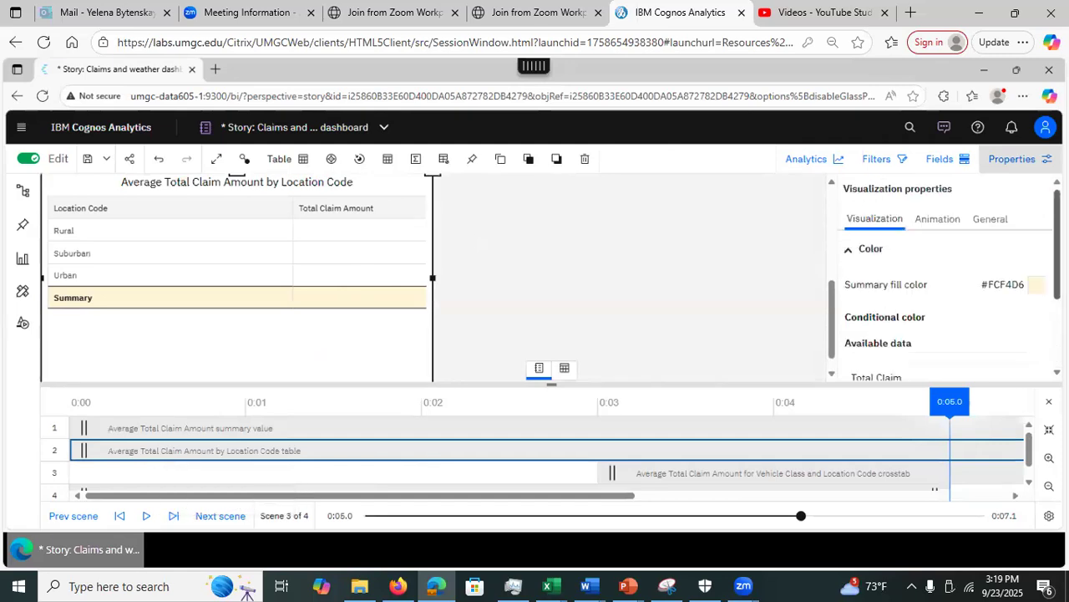
click(937, 223)
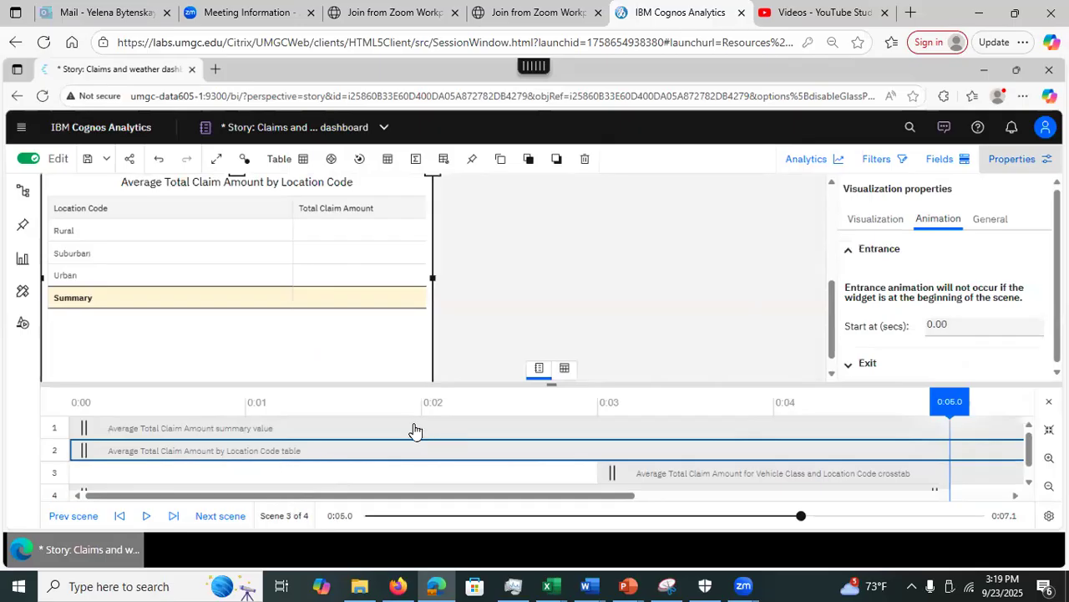
click(980, 328)
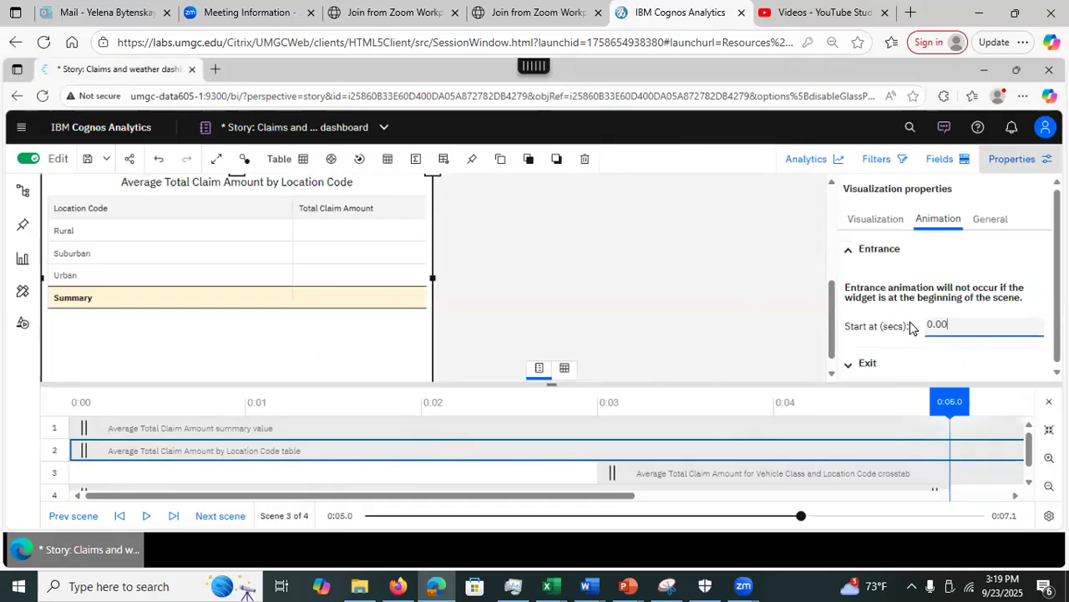
text(3)
text(2)
key(Return)
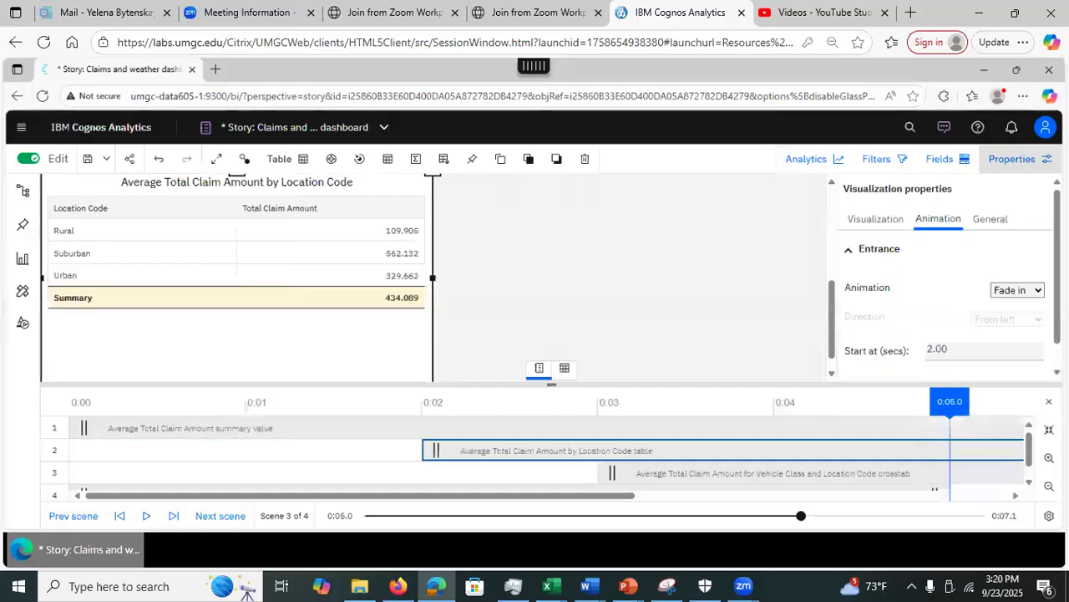
scroll(950, 275, down, 1)
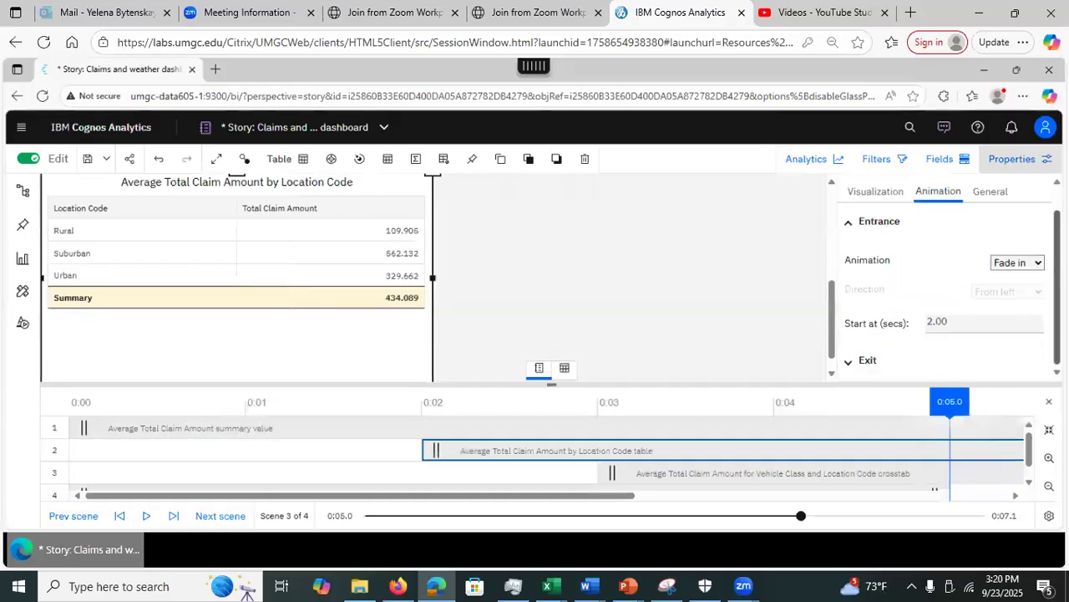
click(1035, 262)
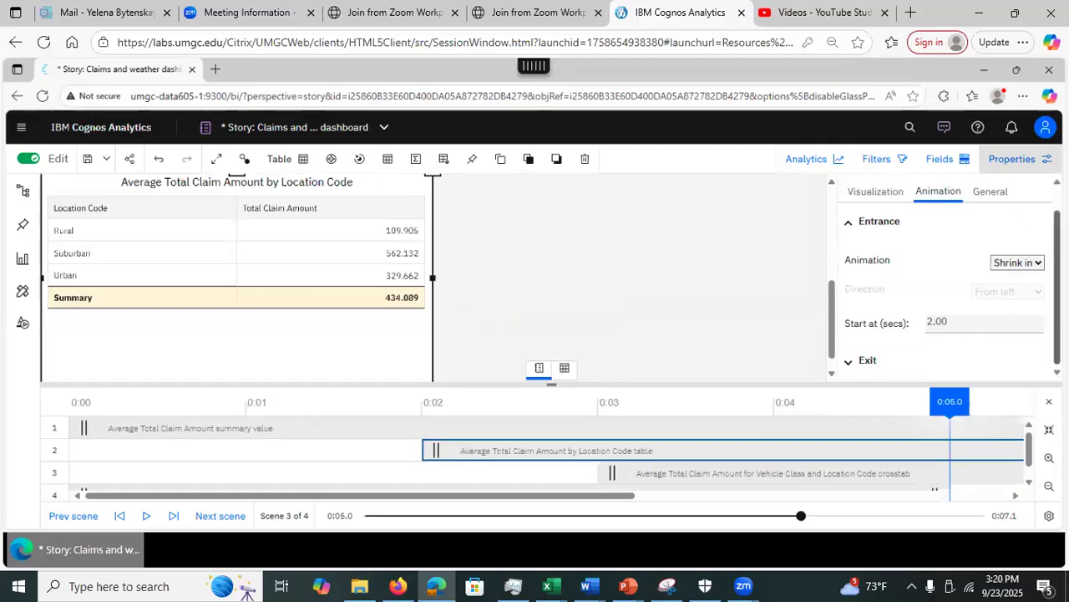
Step: Make the Location Code table exit with Expand out ending at 6 seconds, then close Properties
click(850, 360)
scroll(944, 334, down, 1)
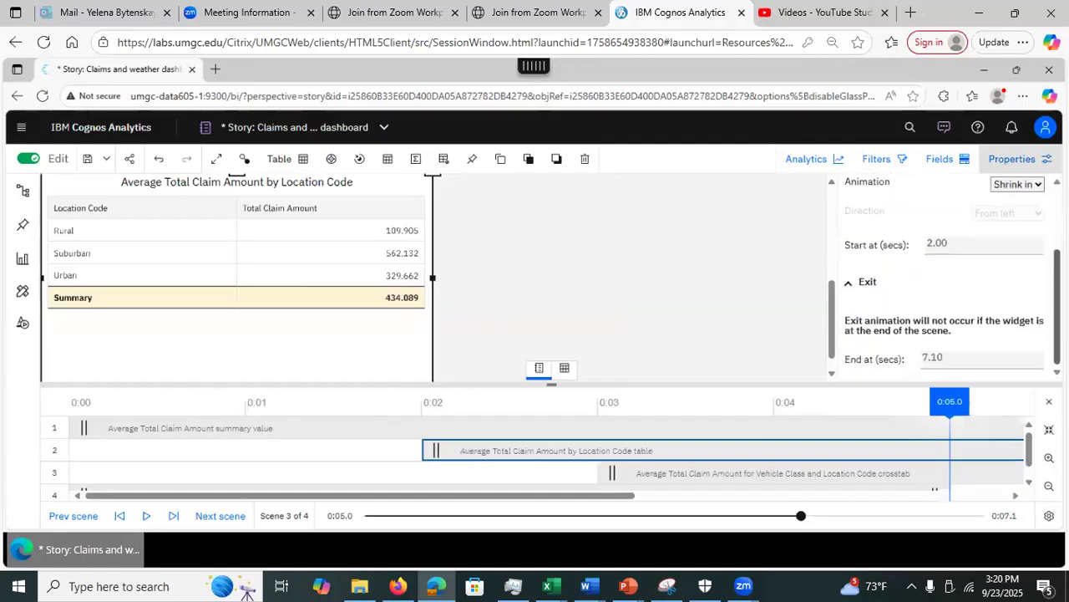
double_click(944, 357)
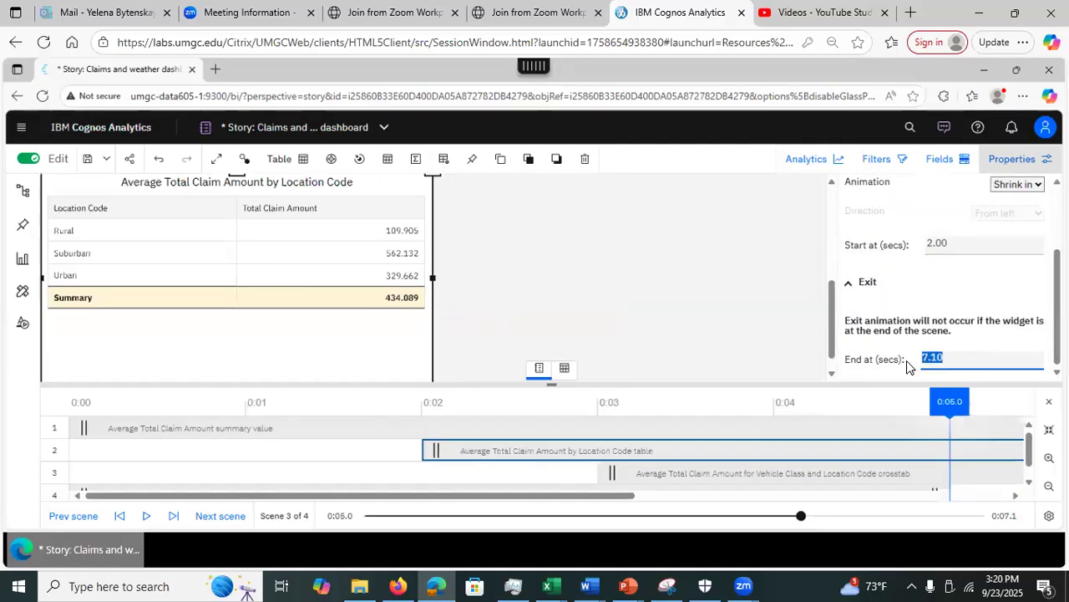
text(6)
key(Return)
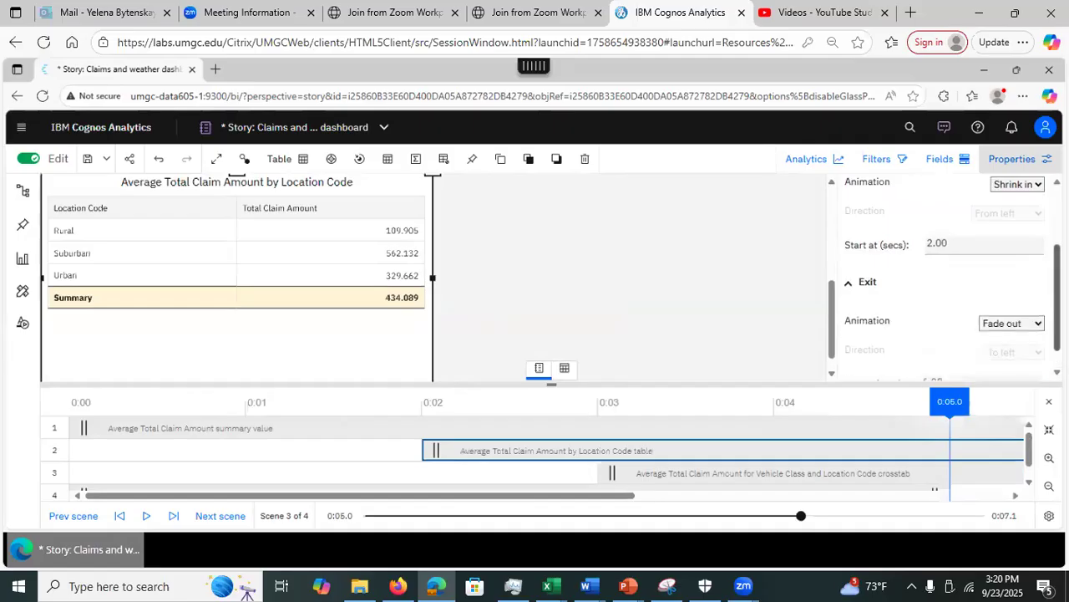
scroll(1028, 307, down, 1)
click(1028, 306)
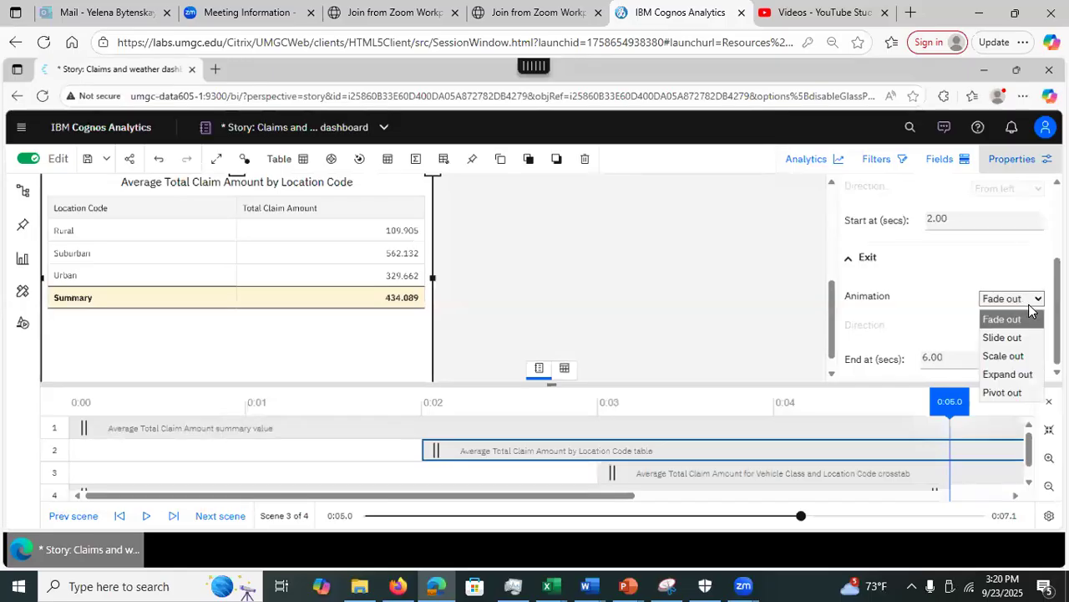
click(1008, 374)
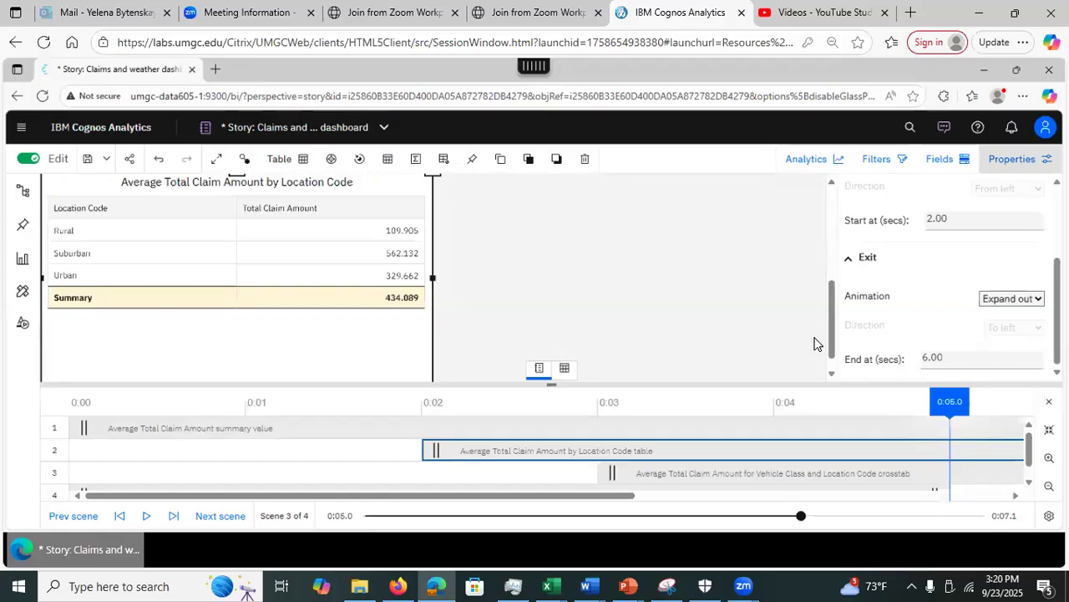
click(1002, 162)
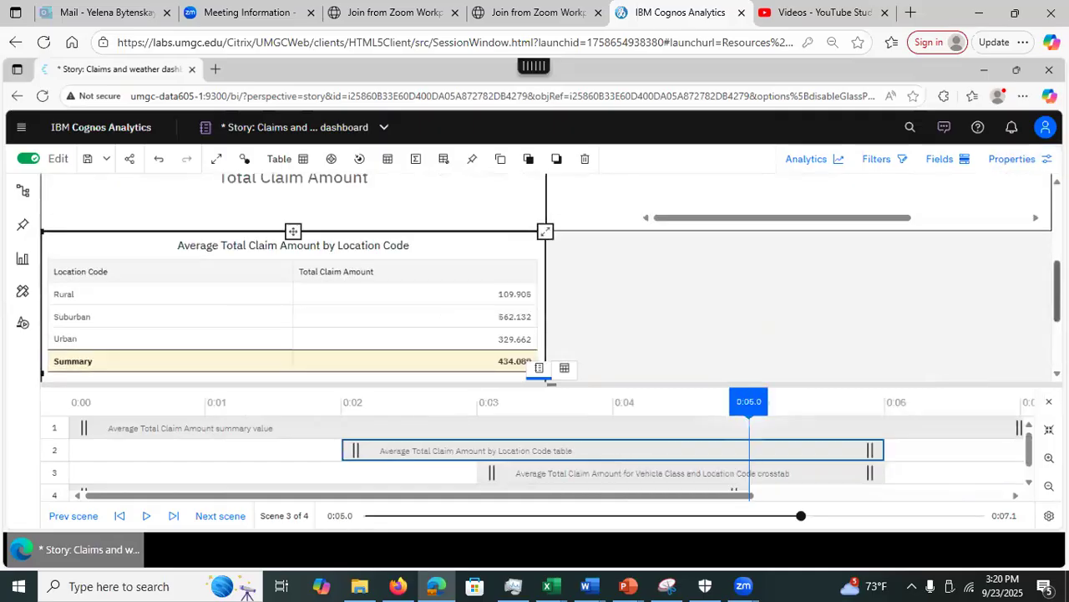
Step: Drag scene 3's timeline playhead back to 0:00
scroll(546, 277, up, 2)
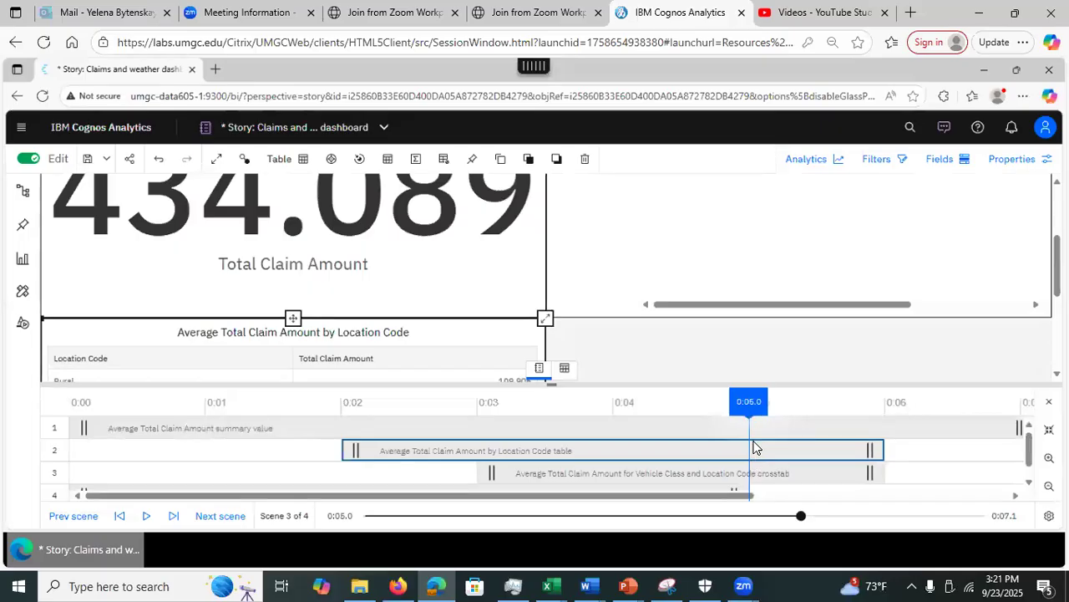
drag(749, 408, 47, 436)
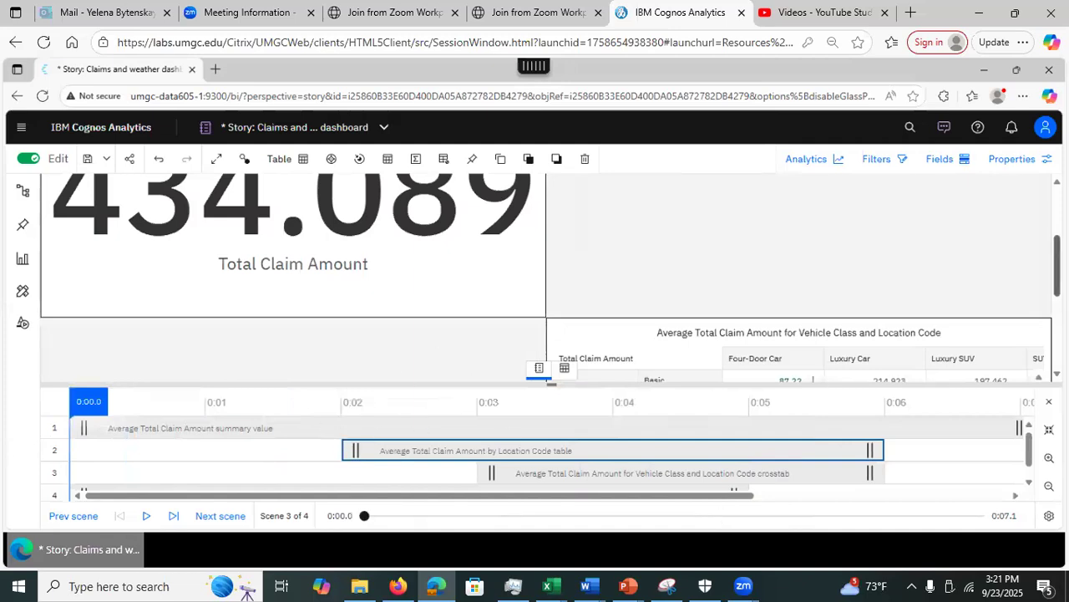
Step: Play scene 3 to its 0:07.1 end, watching the Location Code table and crosstab animate in and out
mouse_move(1057, 265)
mouse_down()
mouse_move(1057, 303)
mouse_move(1057, 252)
mouse_up()
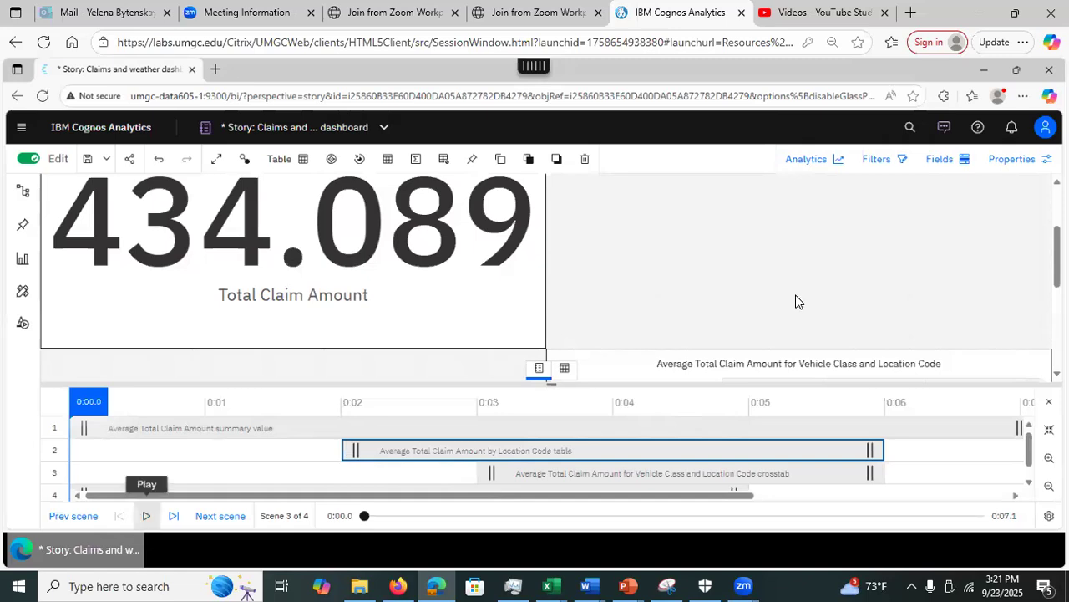
drag(1056, 257, 1056, 269)
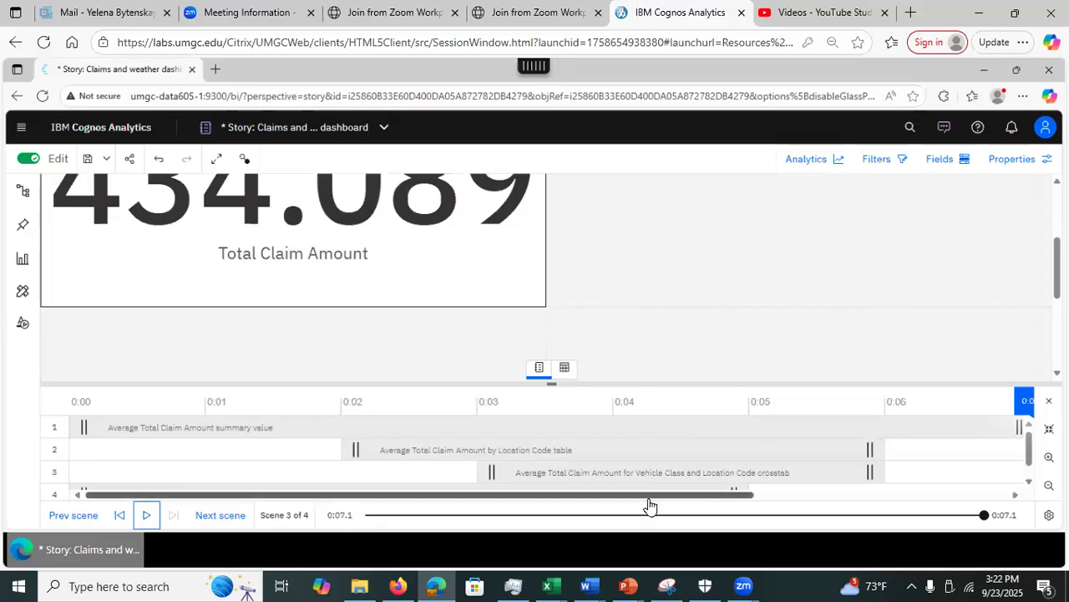
click(1049, 401)
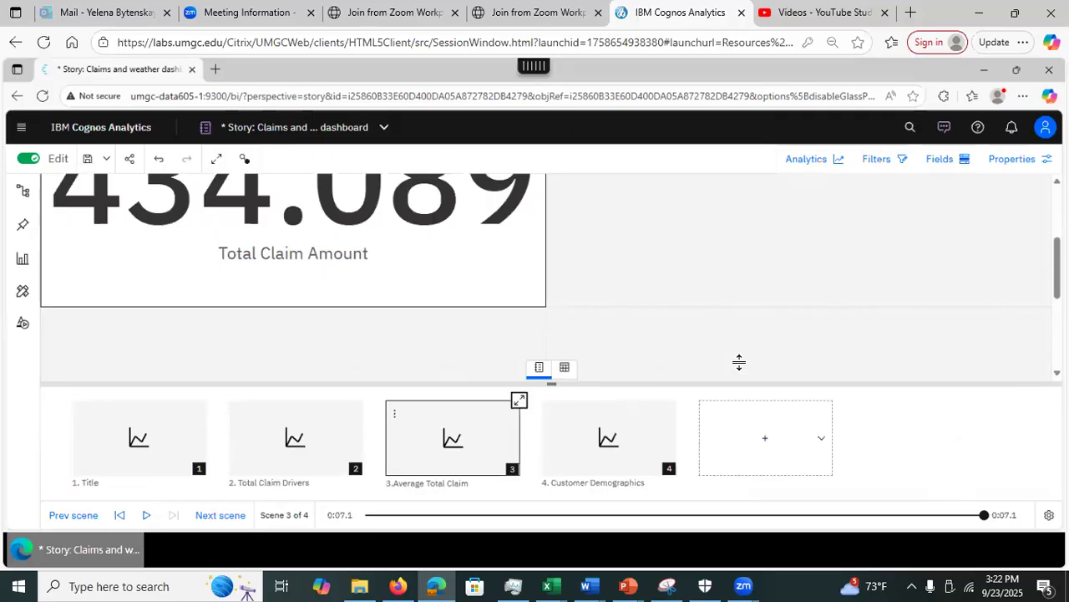
Step: Return to the four scene thumbnails, with scene 3, Average Total Claim, at 7.1 seconds
click(536, 75)
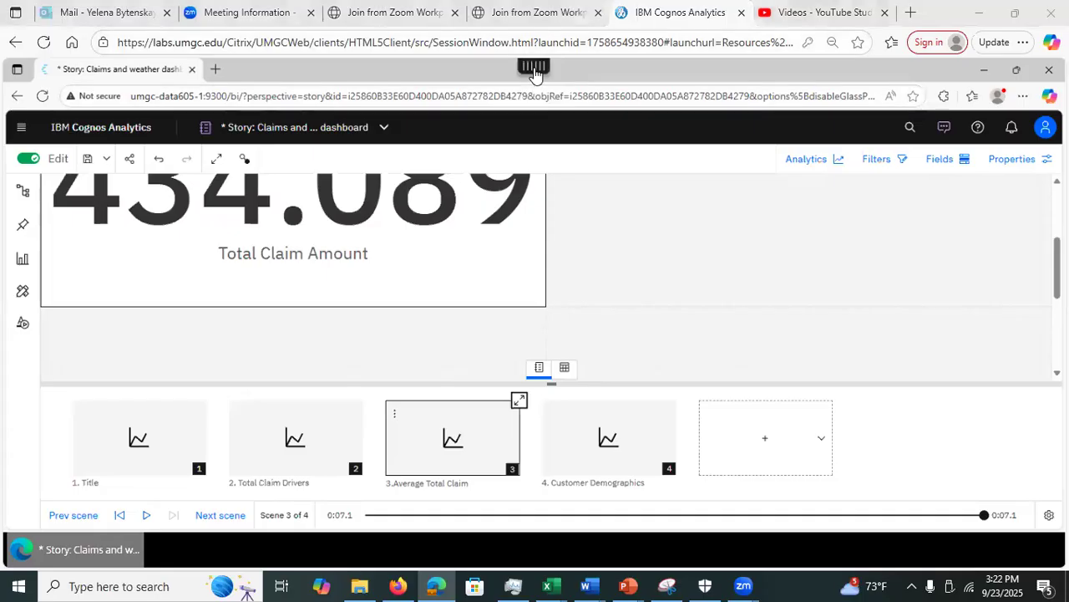